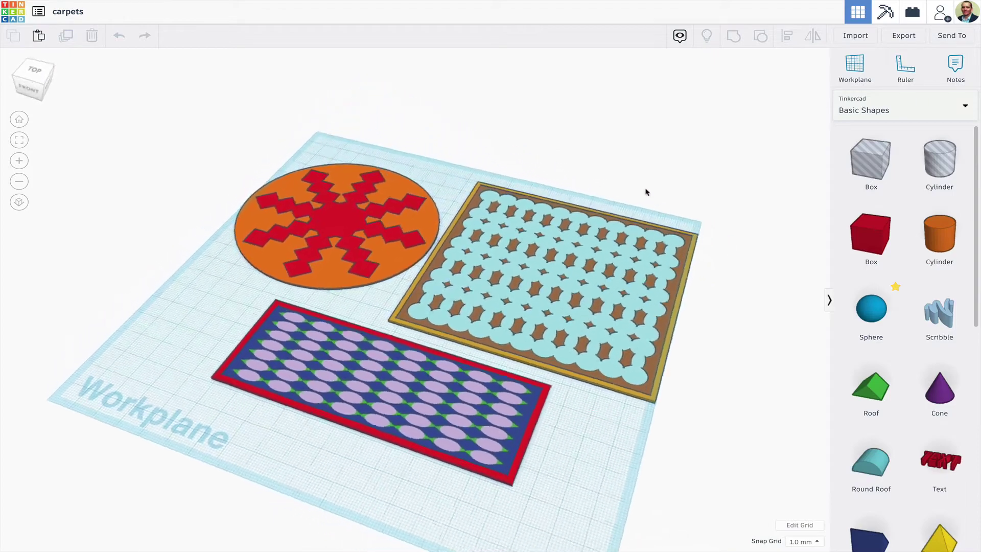
Zoom in and orbit the empty Fantabulous Rottis workplane to an angled view.
scroll(654, 176, "up", 5)
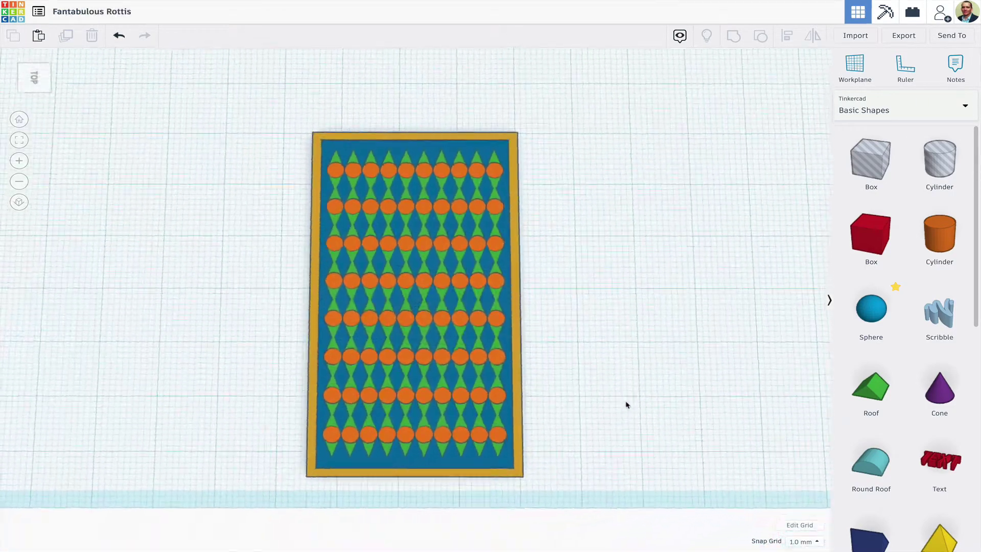
right_click_drag(626, 403, 807, 331)
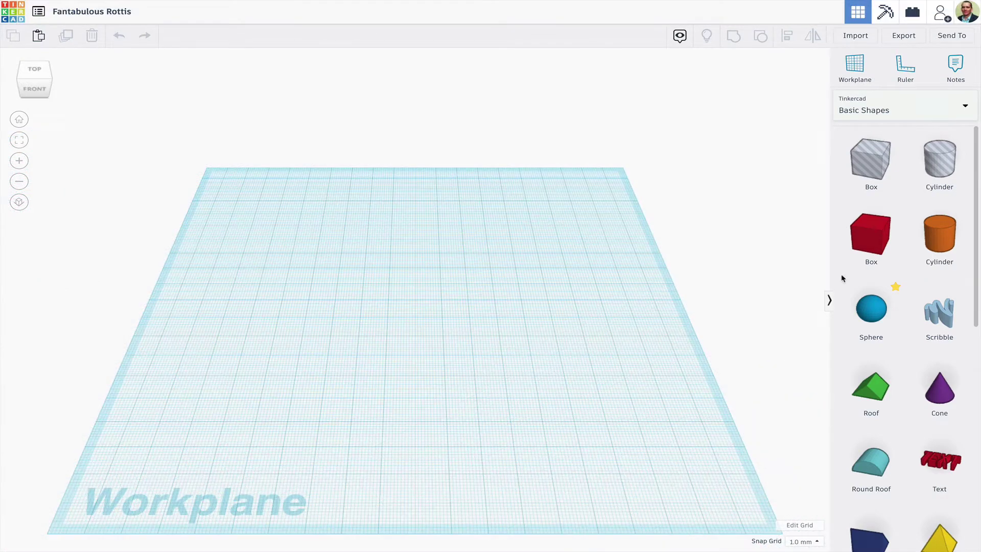
Add an orange cylinder with 64 sides and flatten it to 1 mm height.
left_click_drag(927, 243, 388, 295)
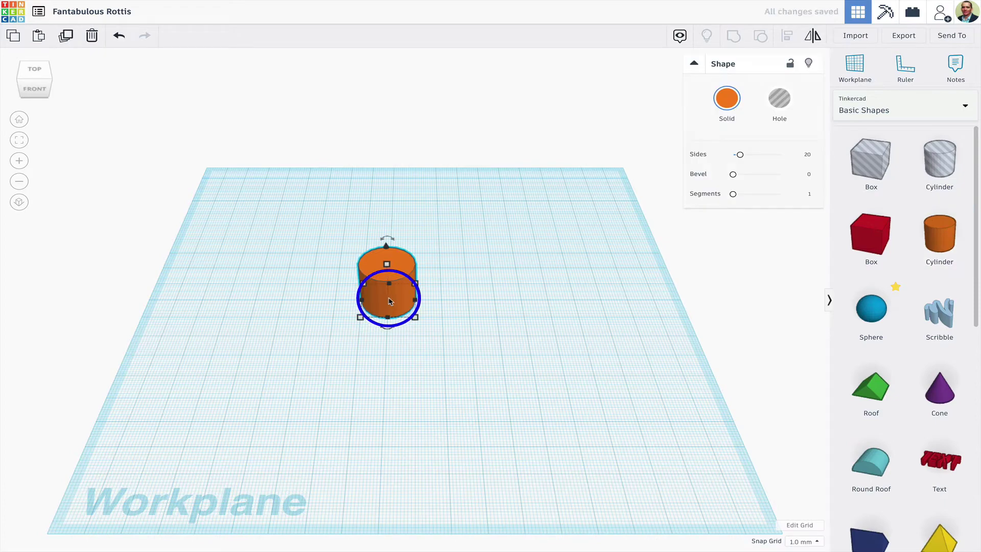
right_click_drag(387, 294, 389, 265)
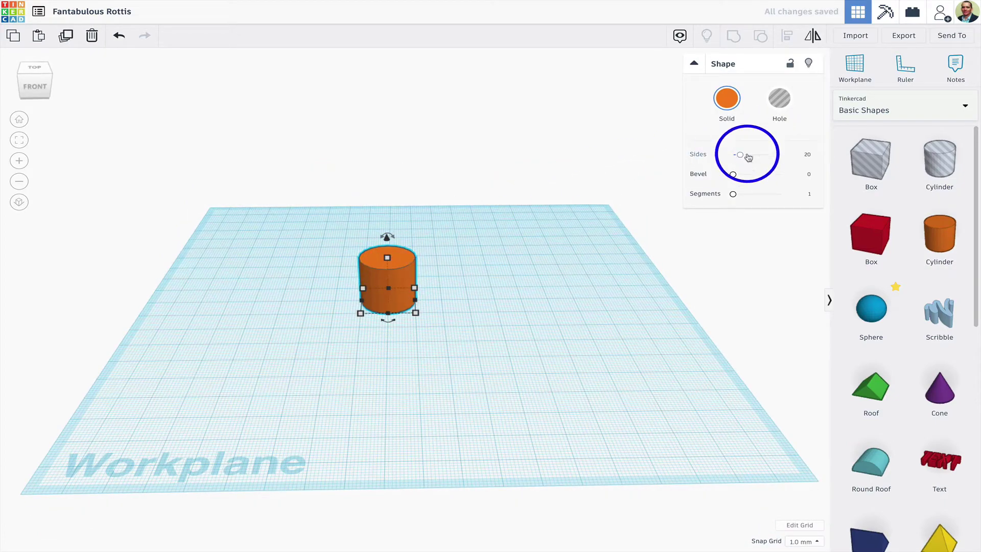
left_click_drag(740, 154, 803, 155)
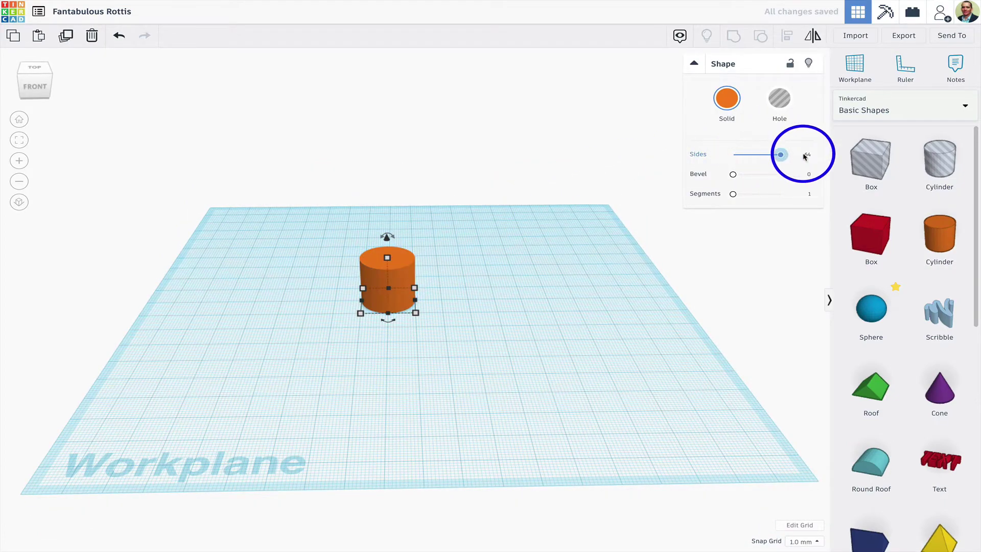
mouse_move(388, 259)
left_click(441, 281)
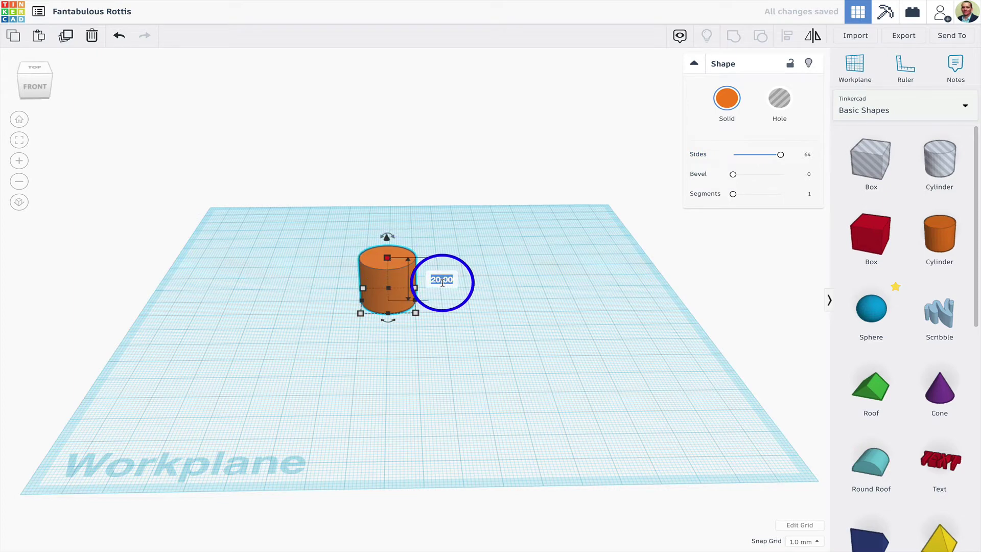
type("1")
key("Return")
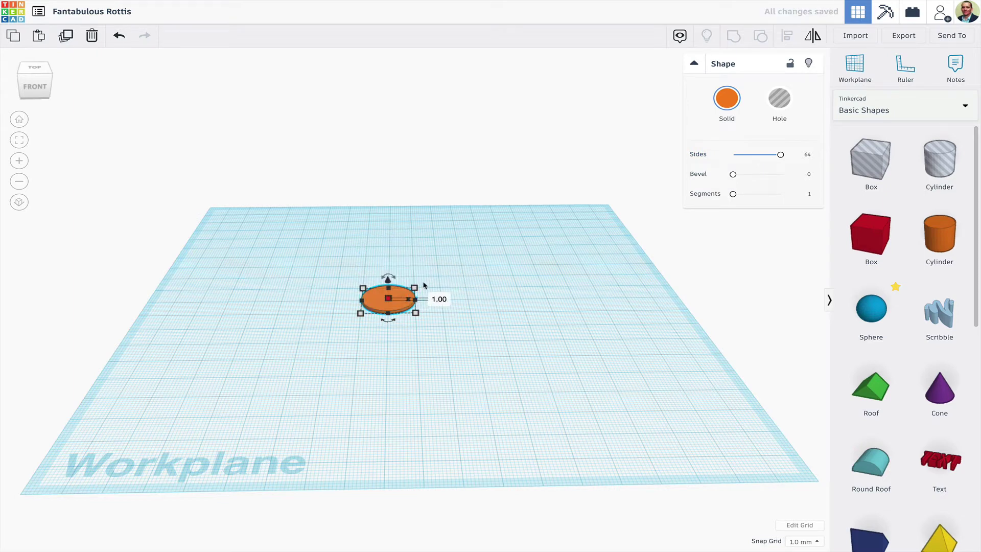
Resize the disc to 110 × 110 mm and reposition it on the workplane.
left_click(389, 267)
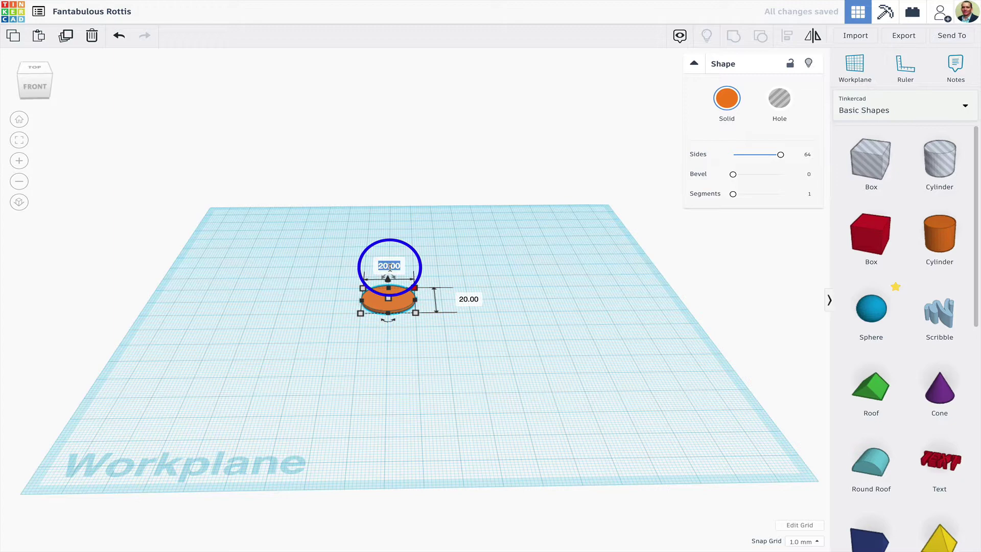
type("110")
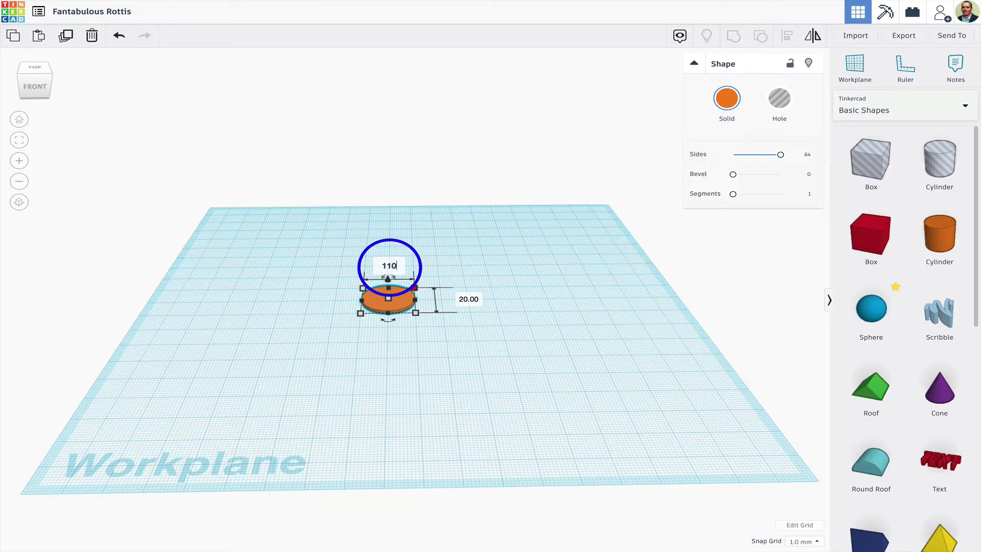
key("Tab")
type("11")
key("Tab")
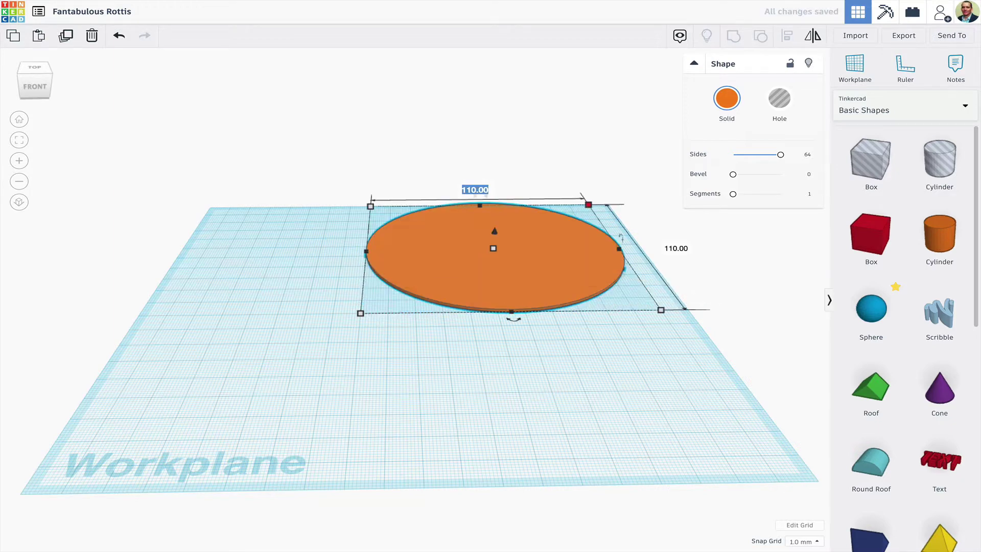
left_click(515, 277)
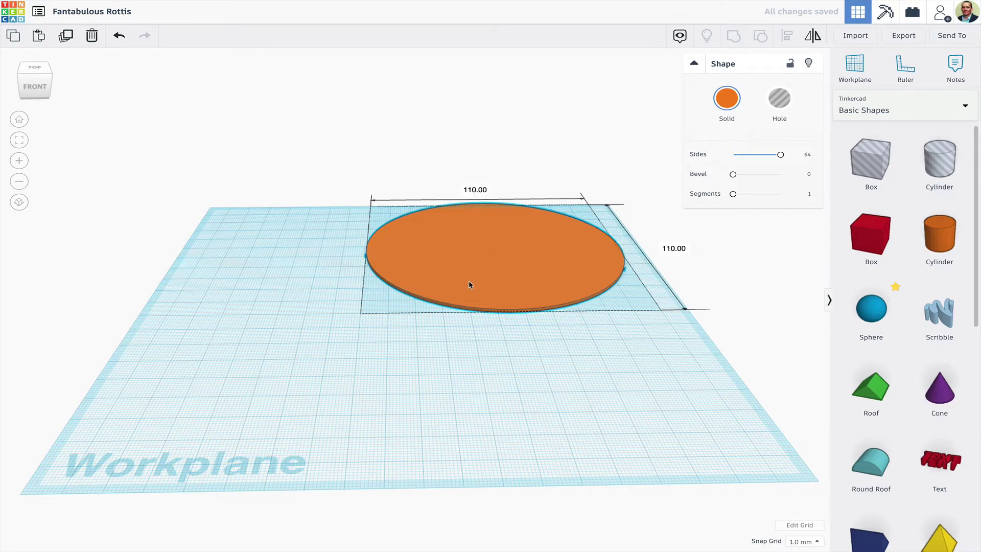
mouse_move(471, 284)
right_mouse_down()
mouse_move(466, 357)
mouse_move(472, 283)
right_mouse_up()
scroll(393, 402, "up", 3)
left_click_drag(393, 402, 440, 420)
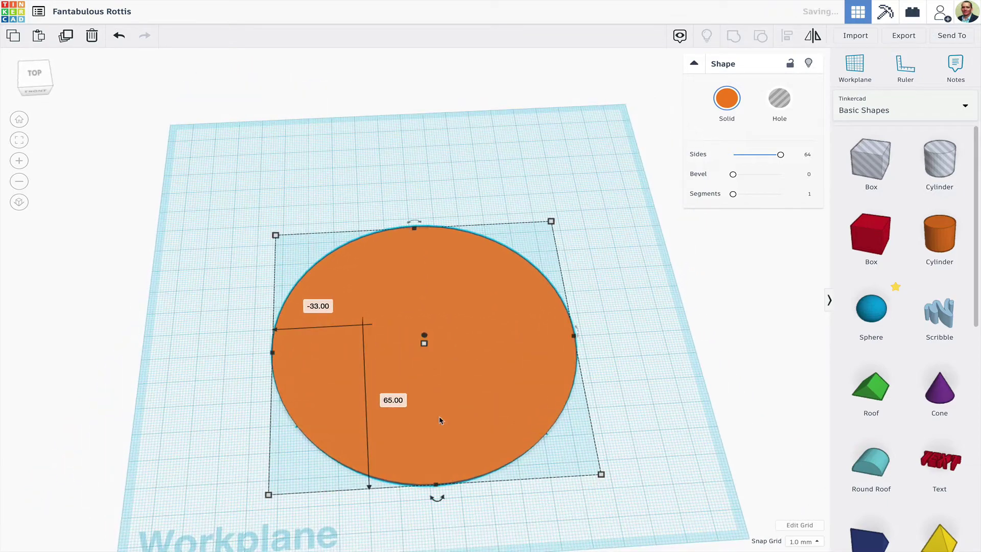
Add a red box, fit the view to it and look from directly above.
left_click(700, 319)
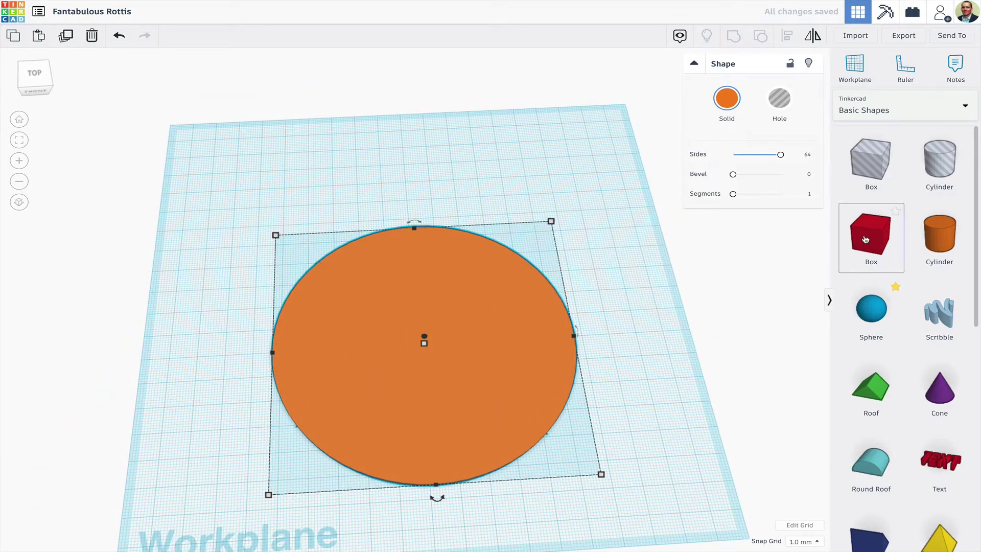
left_click_drag(871, 235, 449, 471)
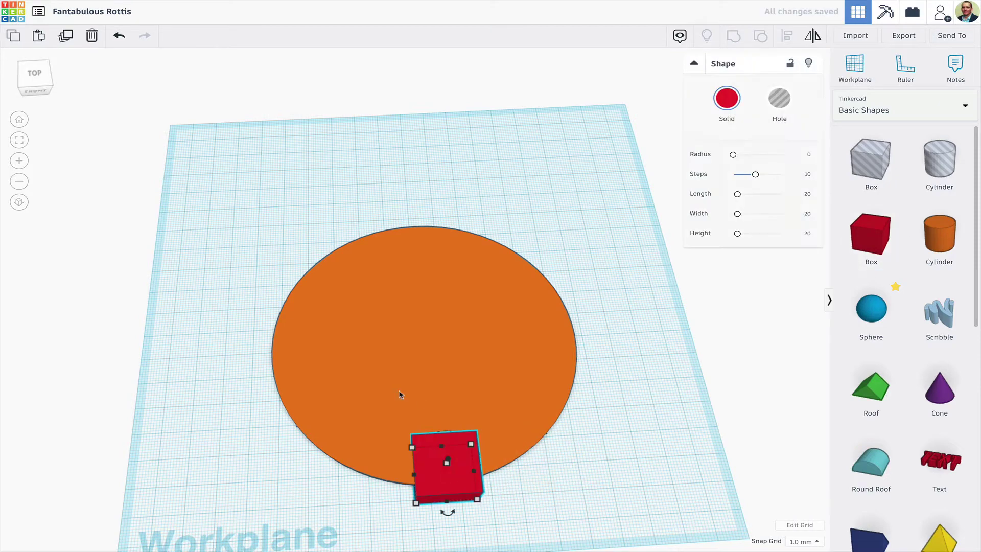
left_click(19, 140)
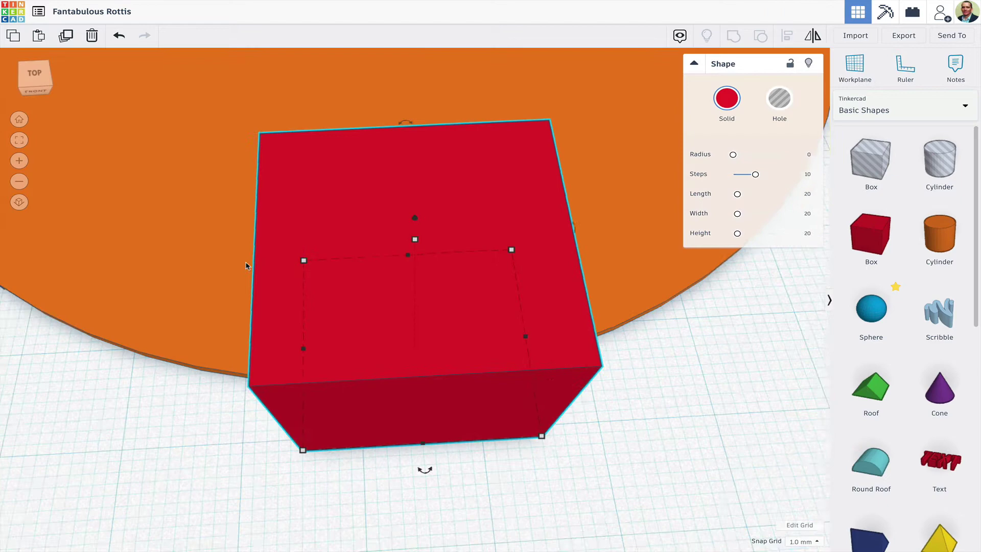
right_click_drag(247, 267, 243, 301)
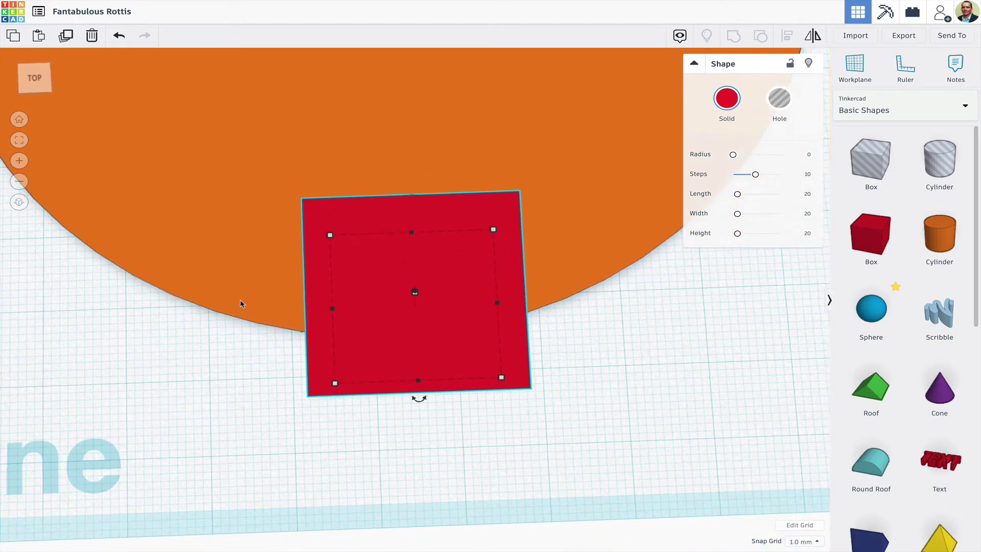
Resize the box to 9 × 9, move it onto the disc's lower edge and rotate it into a diamond.
mouse_move(331, 237)
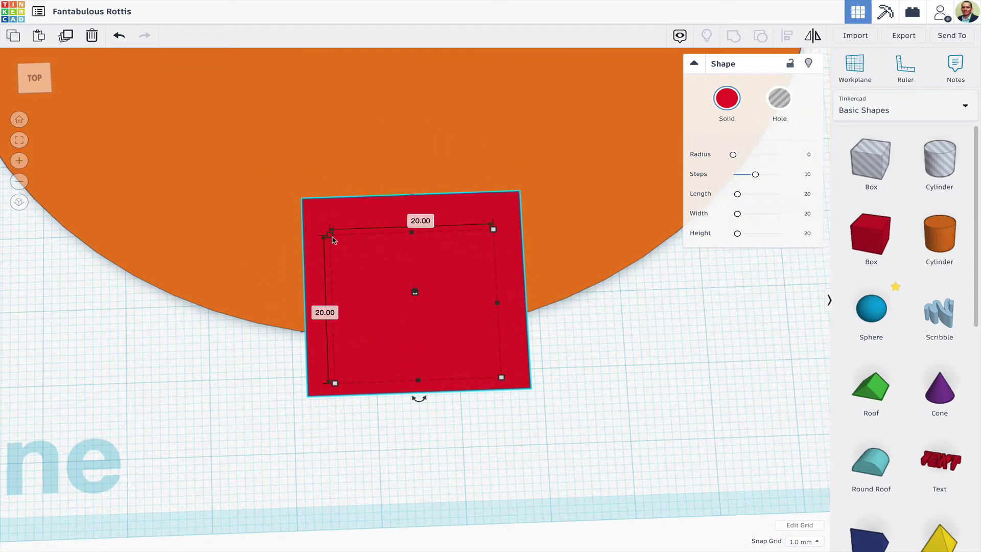
left_click(416, 217)
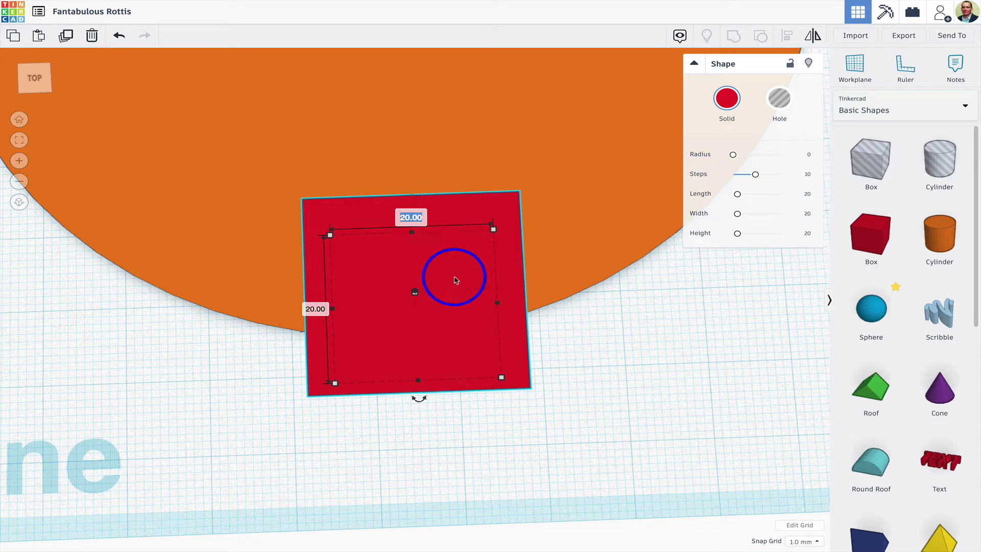
type("9")
key("Tab")
type("9")
key("Return")
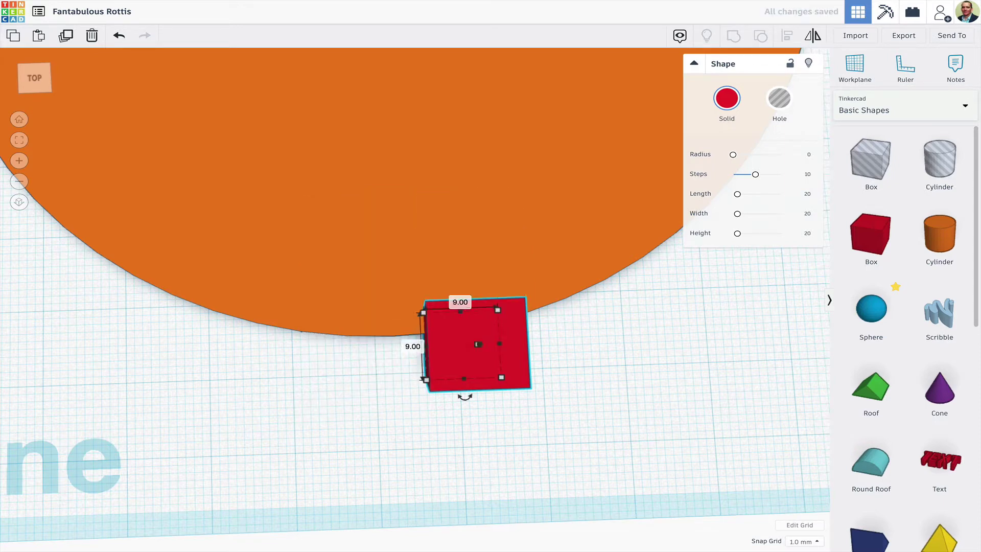
left_click_drag(483, 352, 373, 270)
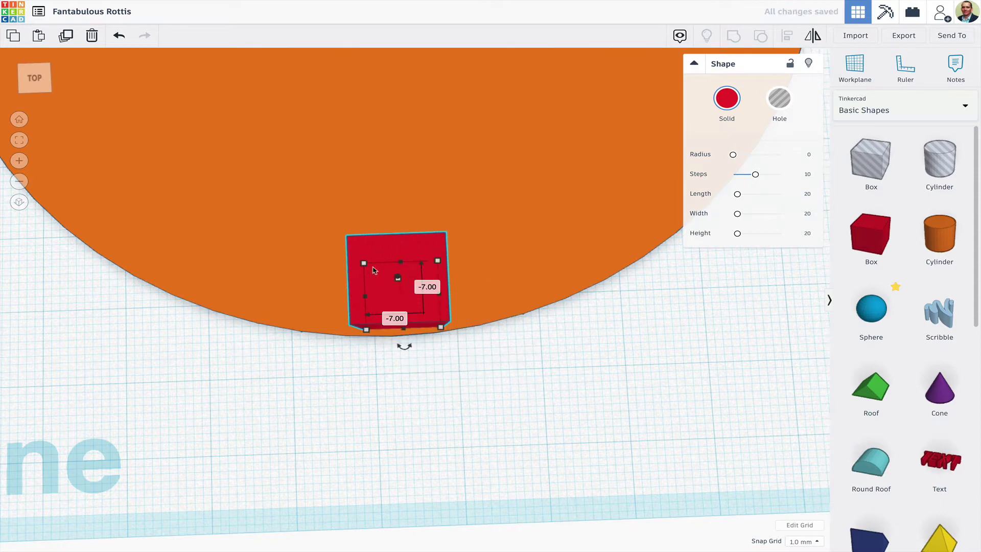
left_click_drag(412, 349, 428, 280)
Set the red diamond's height to 1.25 mm and zoom out to see the workplane.
right_click_drag(511, 402, 511, 343)
left_click(409, 206)
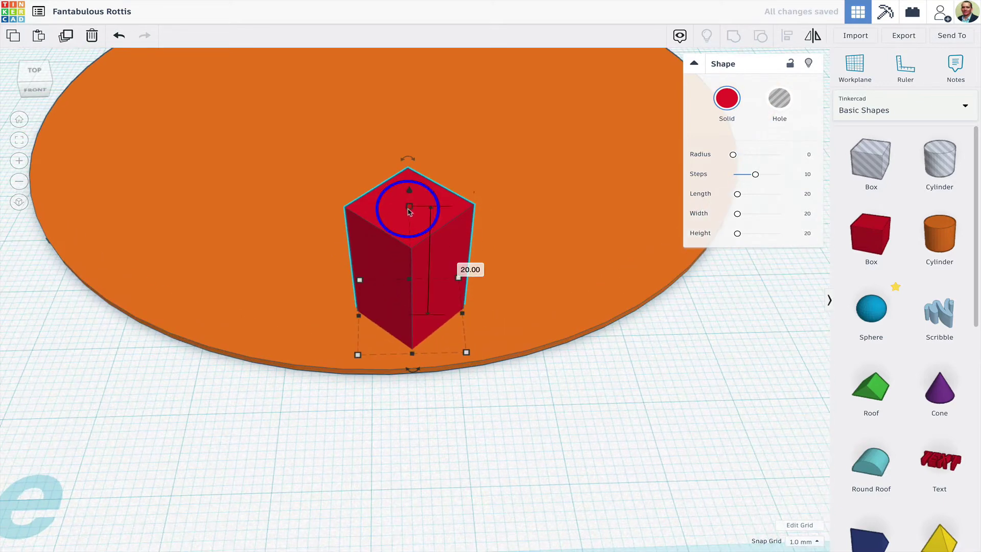
left_click(453, 266)
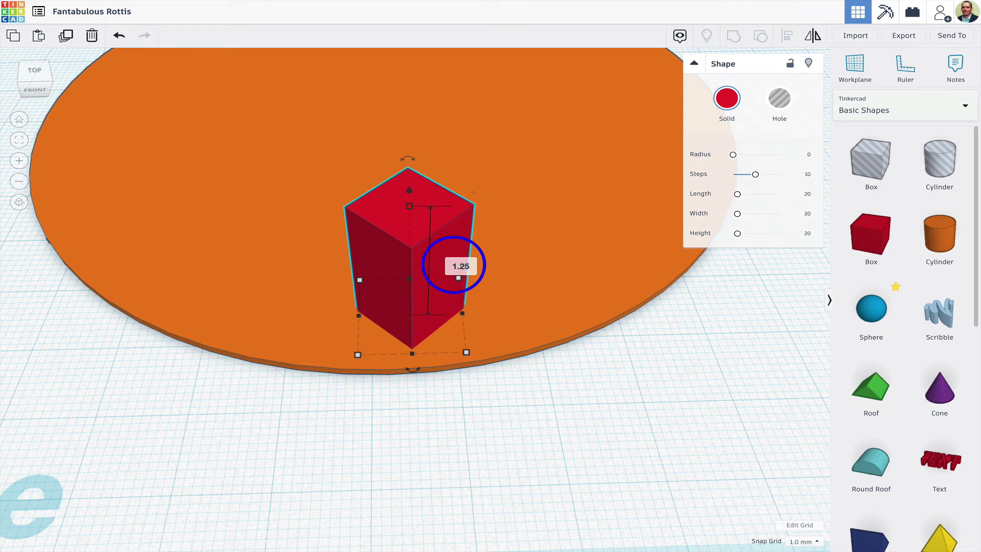
type("1.25")
key("Return")
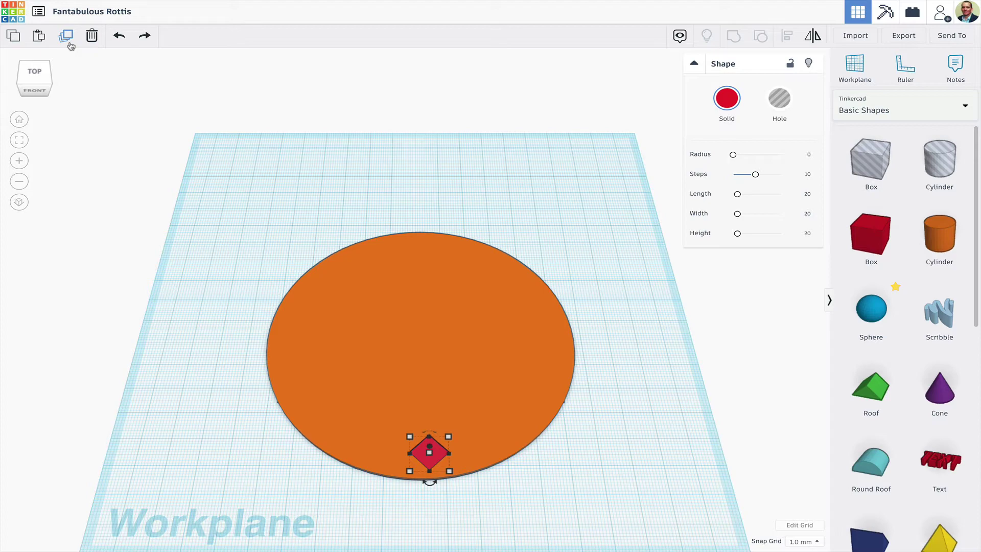
left_click(66, 35)
scroll(635, 390, "down", 5)
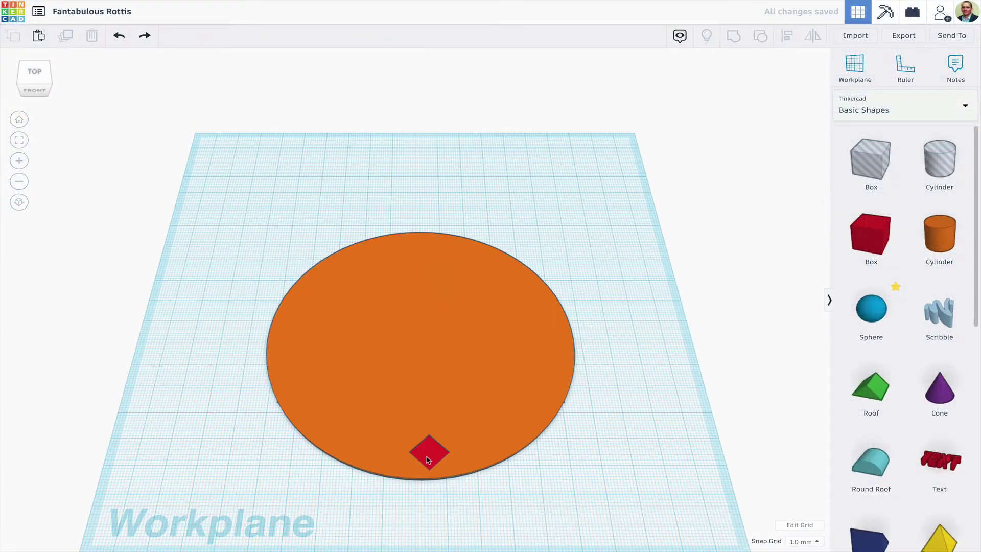
Duplicate the diamond, nudge the copy up, then repeat the copy six more times up the disc.
left_click(412, 442)
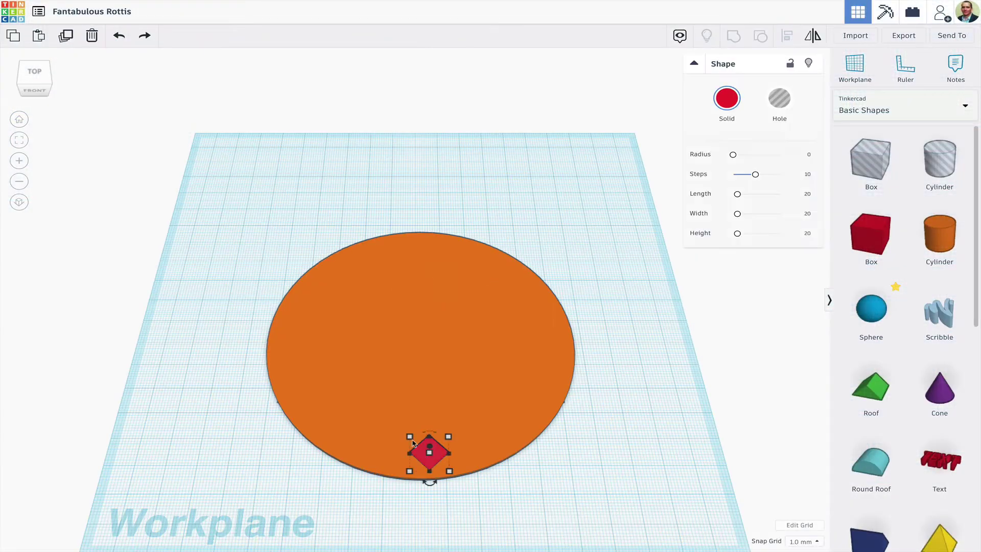
left_click(67, 37)
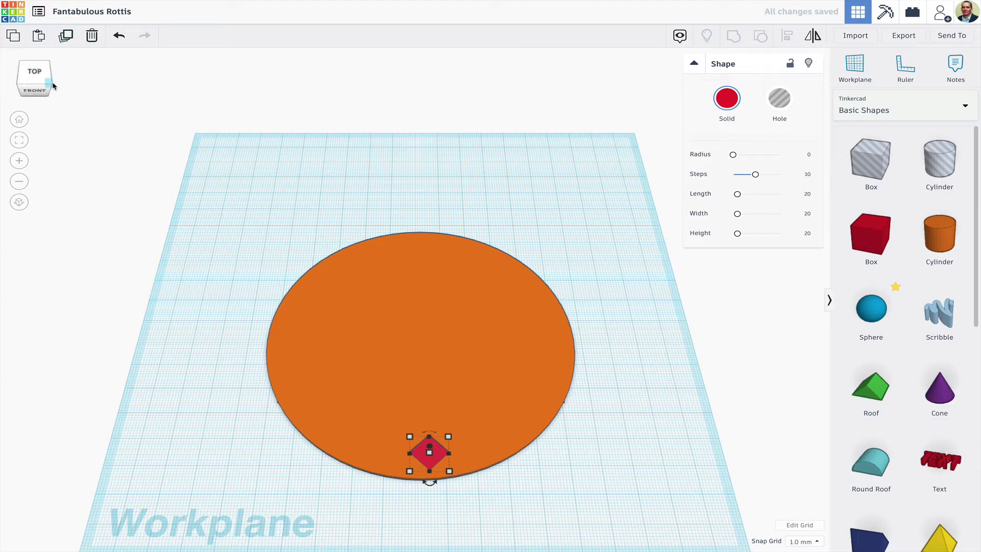
key("Up")
key("Up")
key("Up")
key("Up")
key("Up")
key("Up")
key("Up")
key("Up")
key("Up")
key("Up")
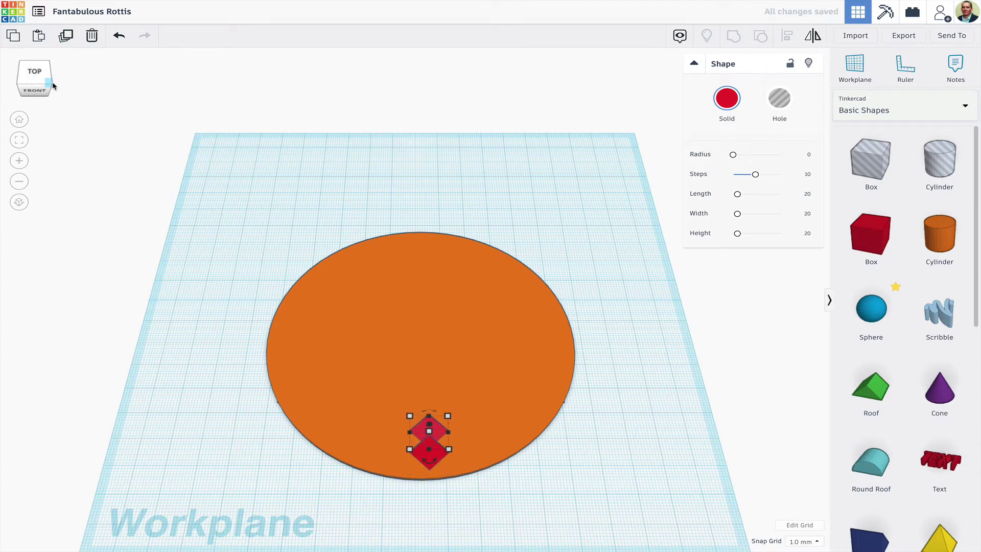
left_click(66, 35)
left_click(65, 35)
left_click(65, 37)
left_click(66, 37)
left_click(65, 37)
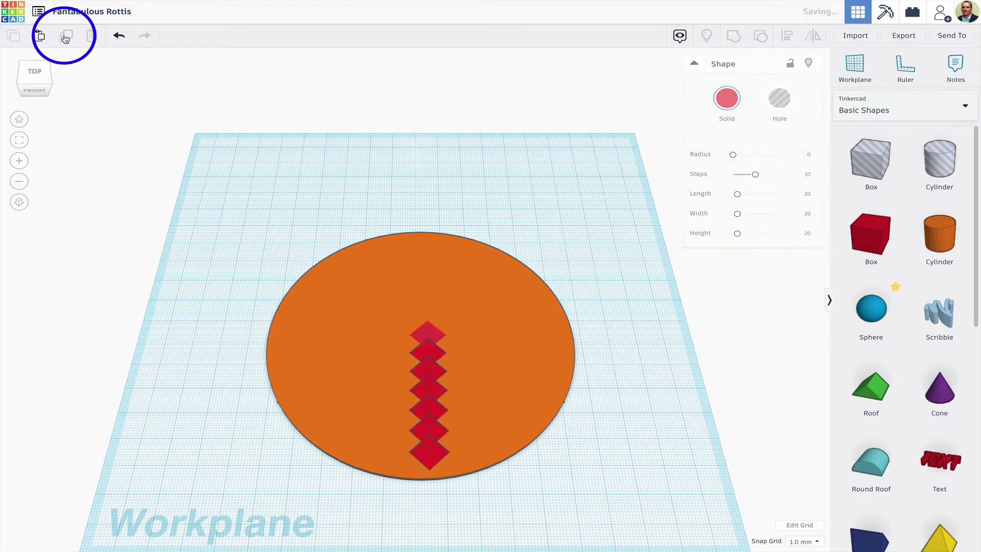
left_click(66, 37)
left_click(65, 37)
left_click(65, 37)
left_click(66, 37)
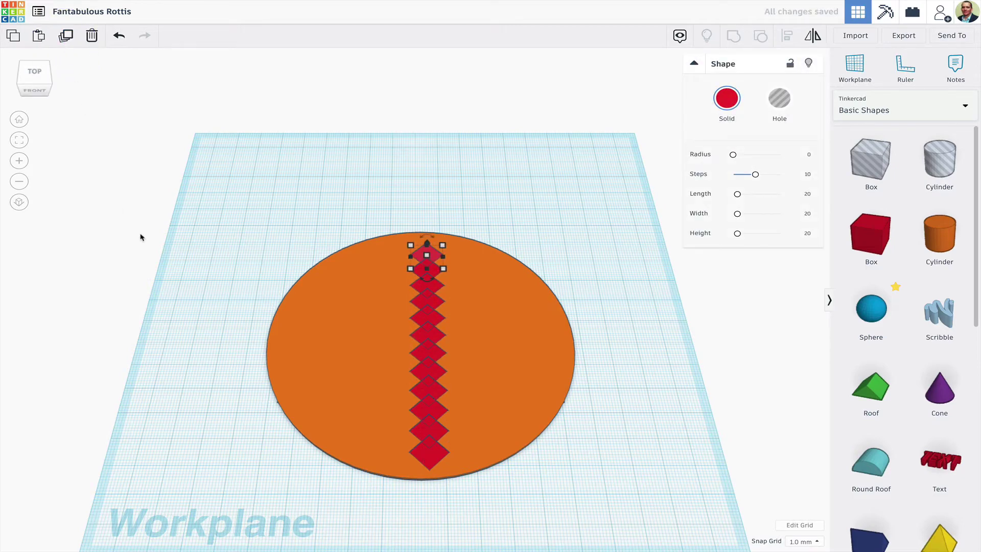
right_click_drag(142, 236, 173, 227)
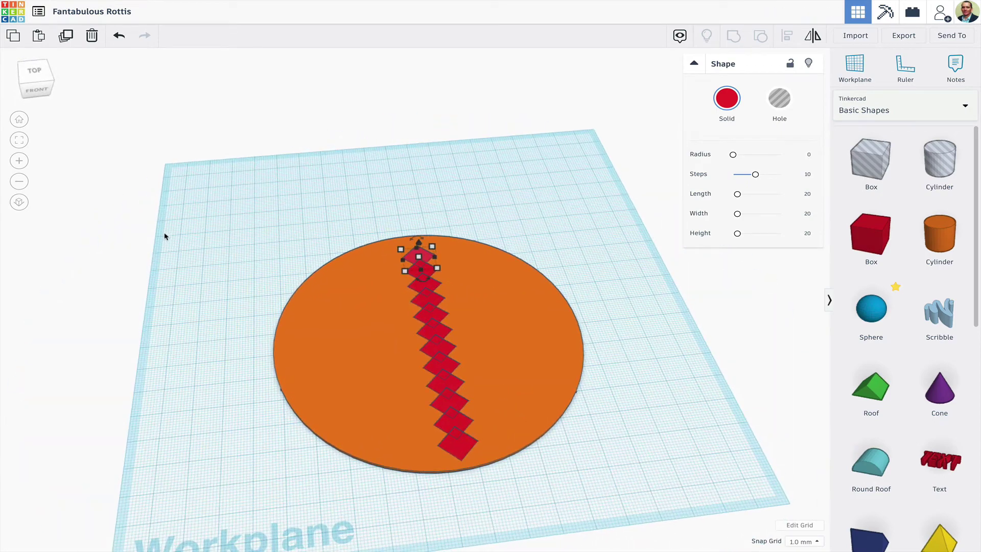
From a near-top view, box-select all twelve red diamonds and group them into one strip.
left_click(160, 281)
right_click_drag(164, 273, 455, 328)
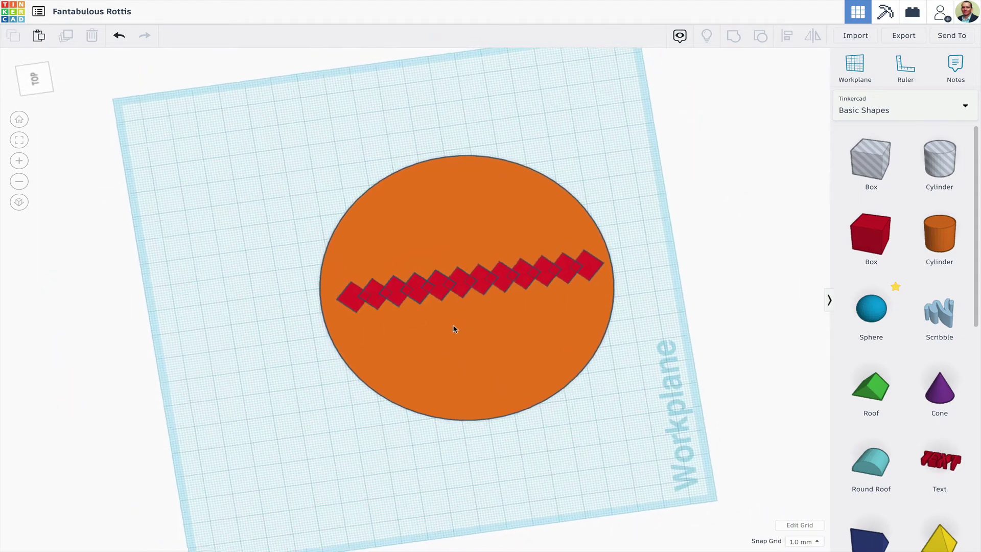
left_click(594, 269)
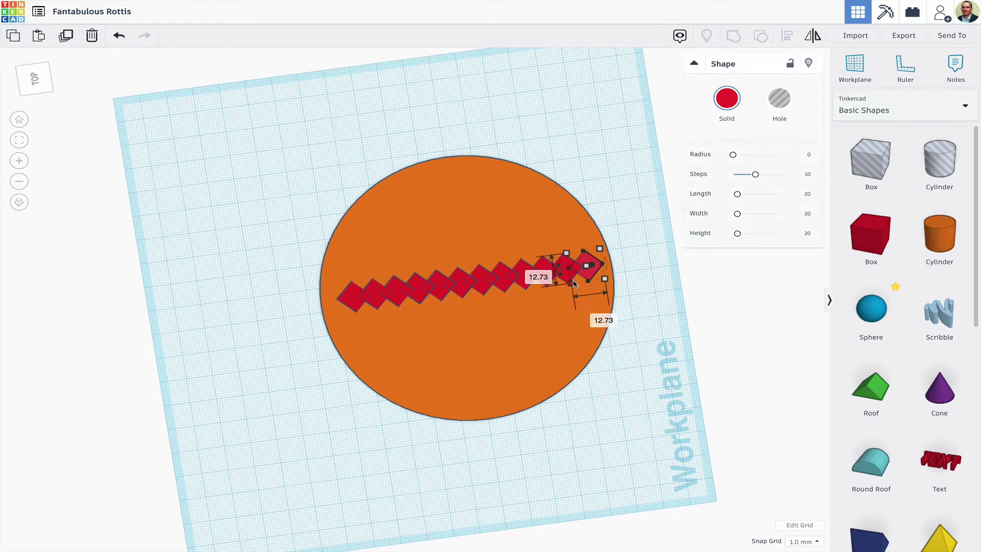
left_click(543, 267, "shift")
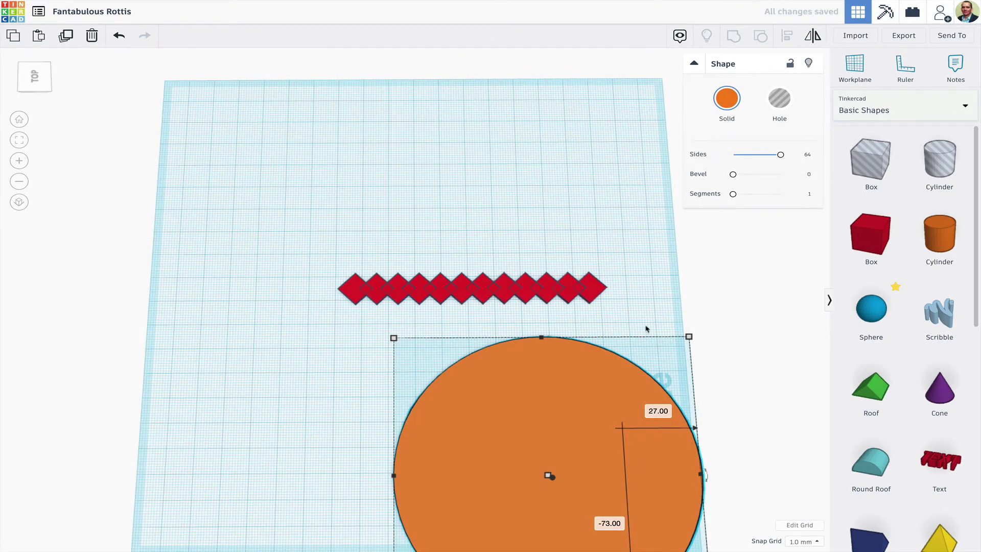
left_click(629, 222)
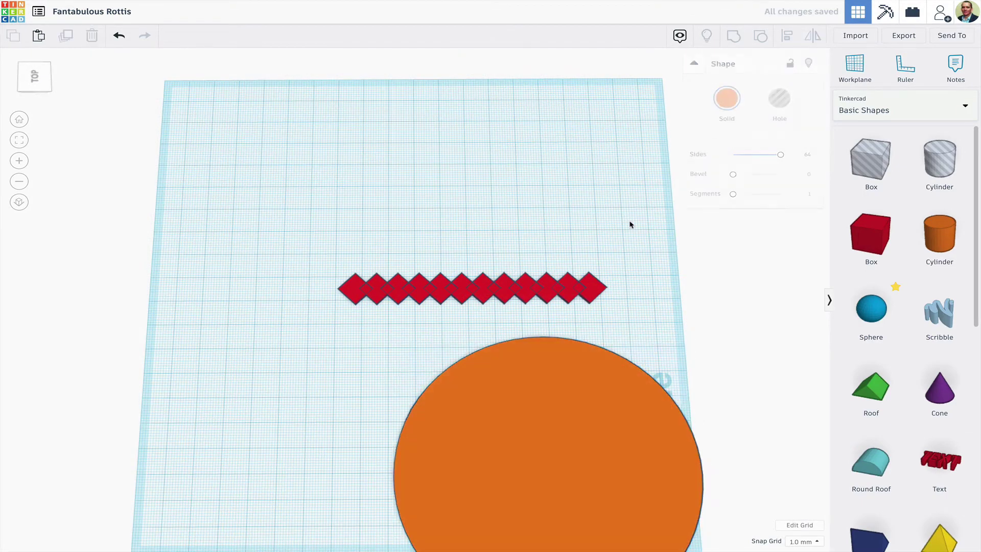
left_click_drag(637, 232, 329, 318)
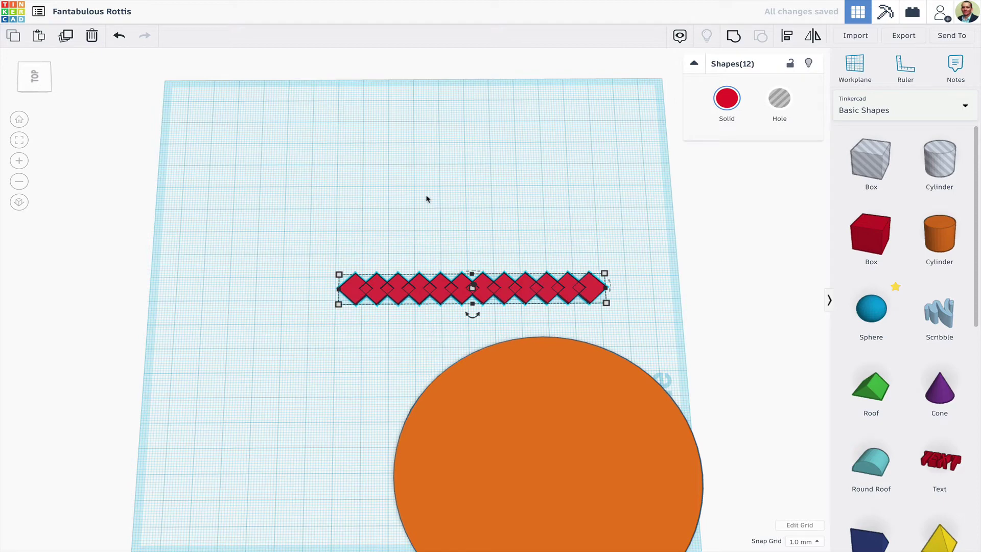
left_click(735, 35)
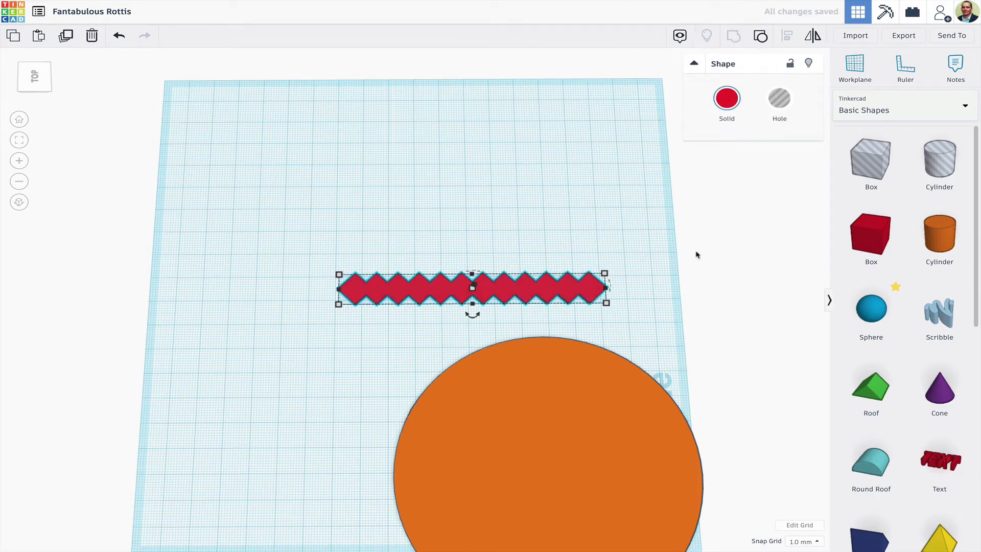
left_click(686, 285)
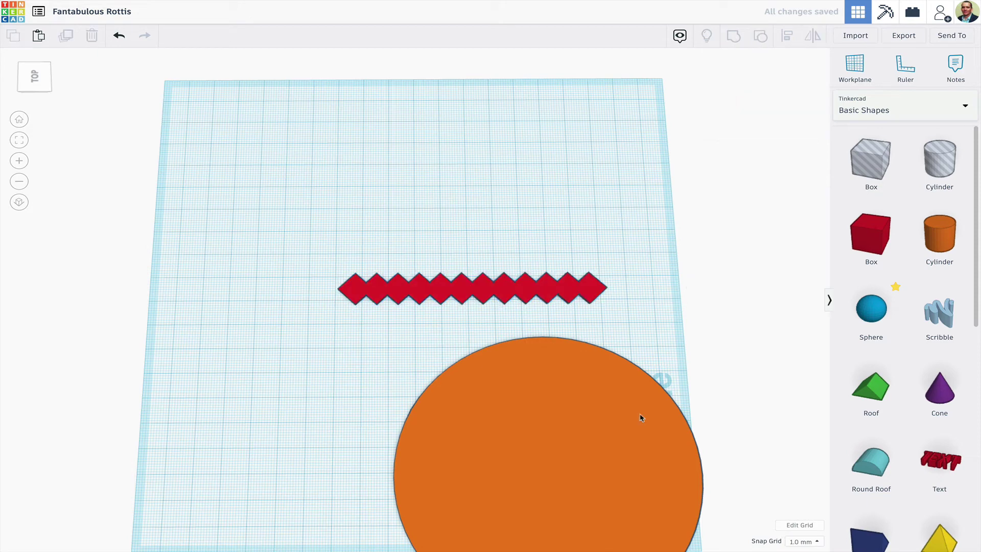
Move the disc under the strip, select both, and centre-align them on both axes.
left_click_drag(642, 416, 566, 264)
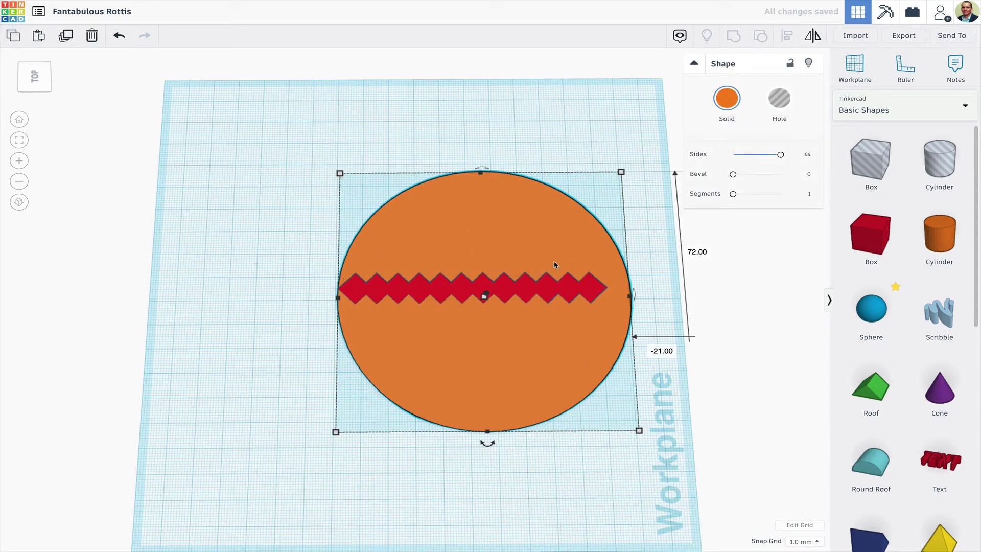
left_click(313, 260)
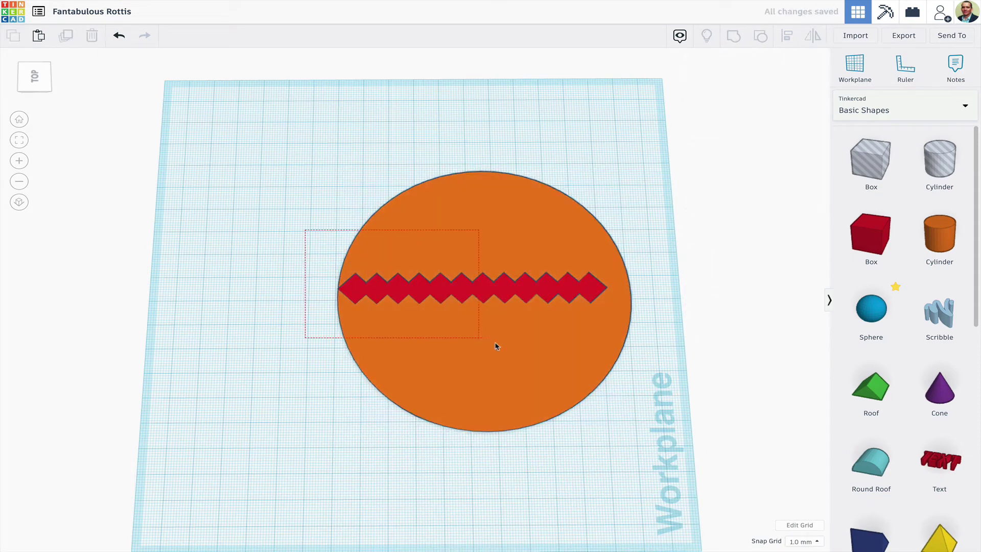
left_click_drag(495, 345, 514, 352)
right_click_drag(622, 361, 444, 340)
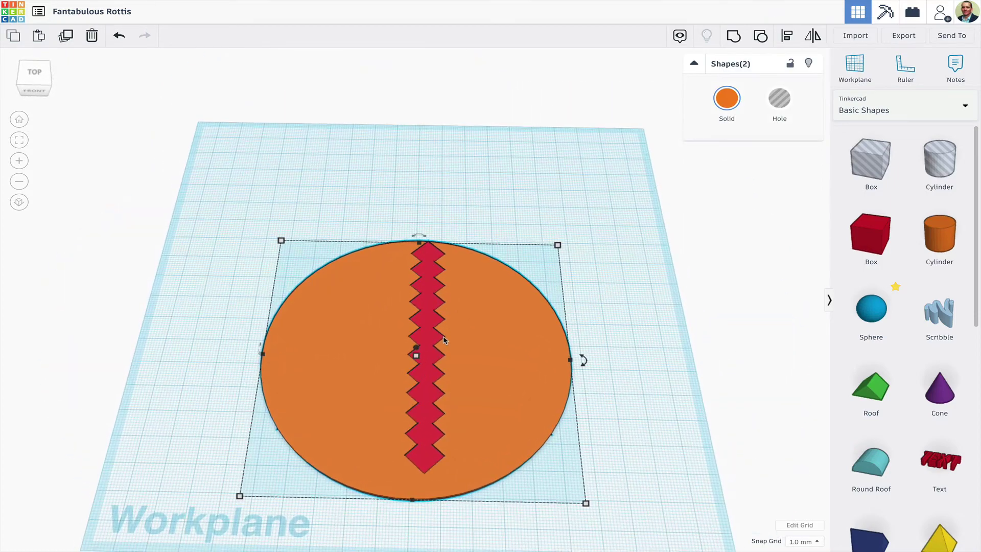
left_click(785, 36)
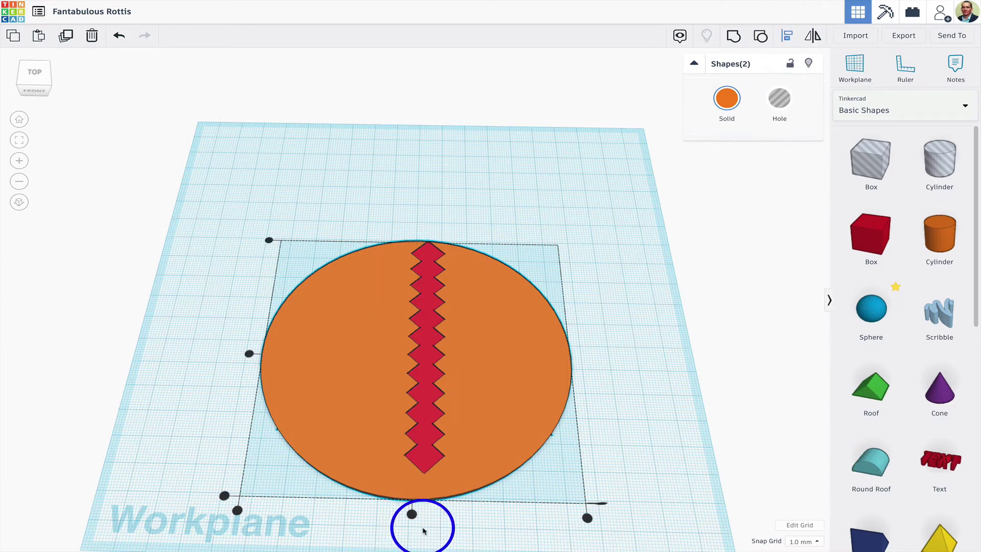
left_click(412, 514)
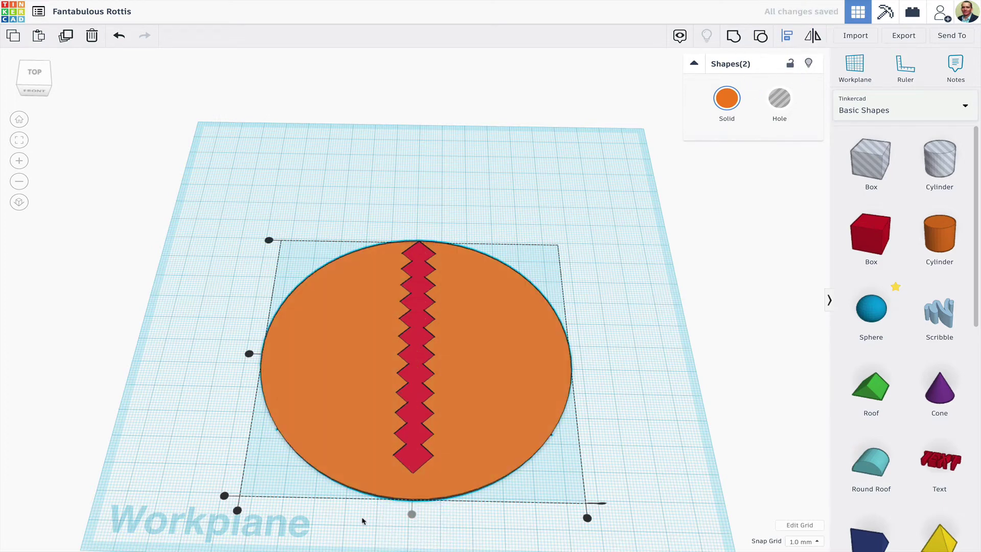
left_click(250, 354)
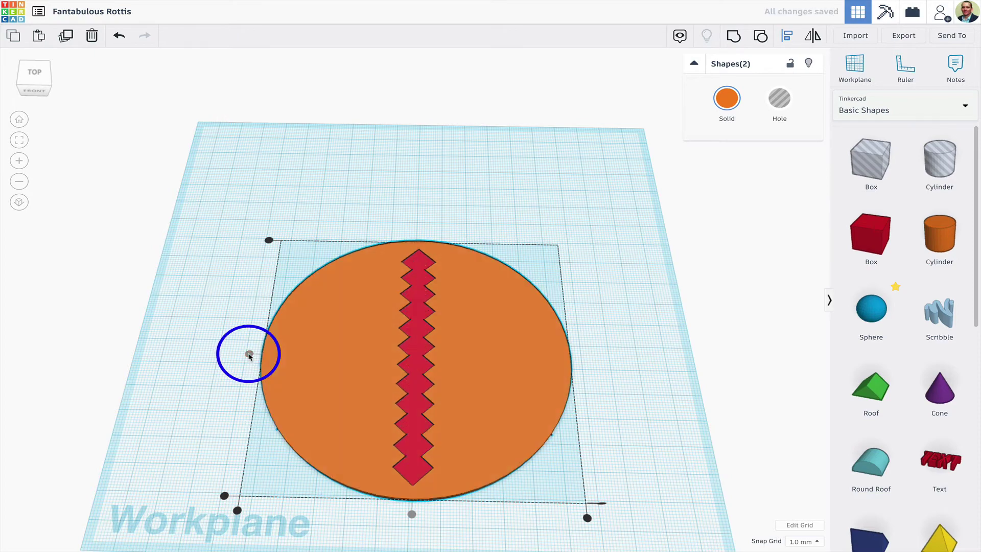
left_click(585, 408)
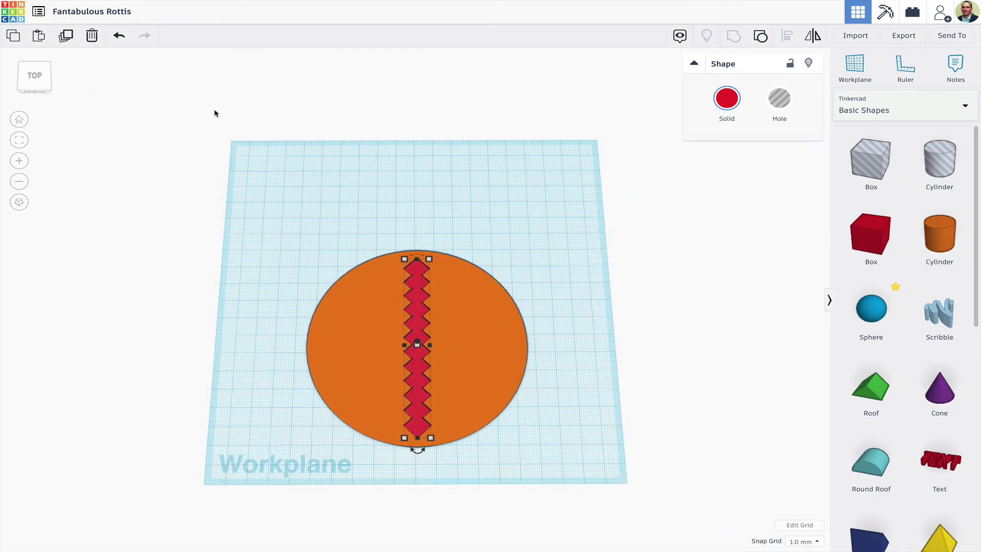
Duplicate the zigzag rotated 45° and repeat it twice to make four crossing arms.
left_click(65, 36)
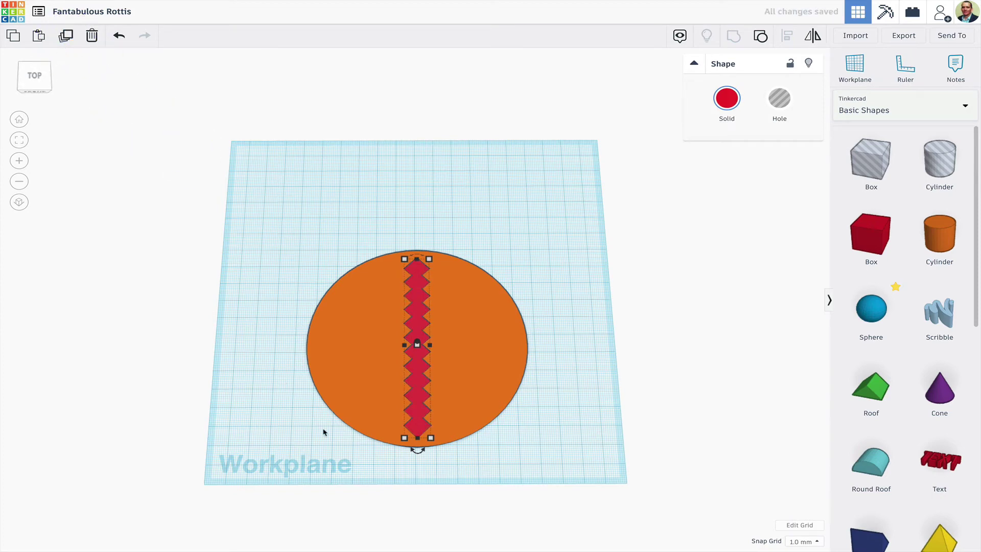
left_click_drag(418, 450, 375, 401)
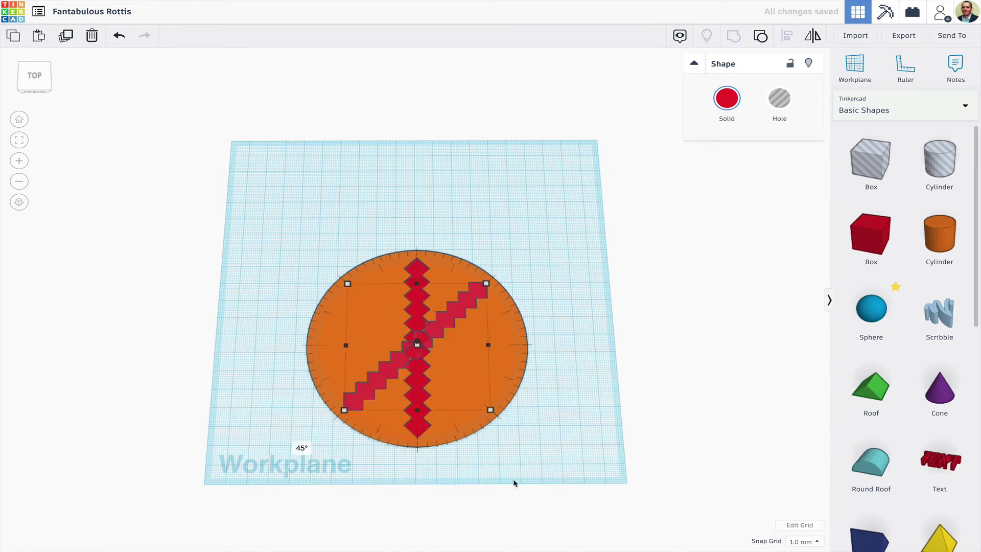
left_click(67, 35)
left_click(67, 36)
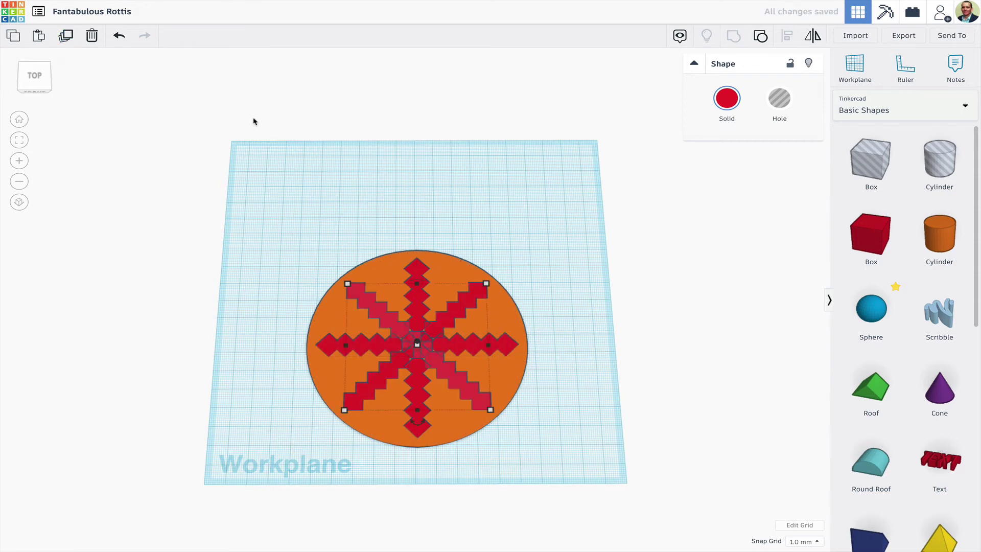
Group the four zigzags into a star and centre it on the orange circle in both directions.
left_click(340, 169)
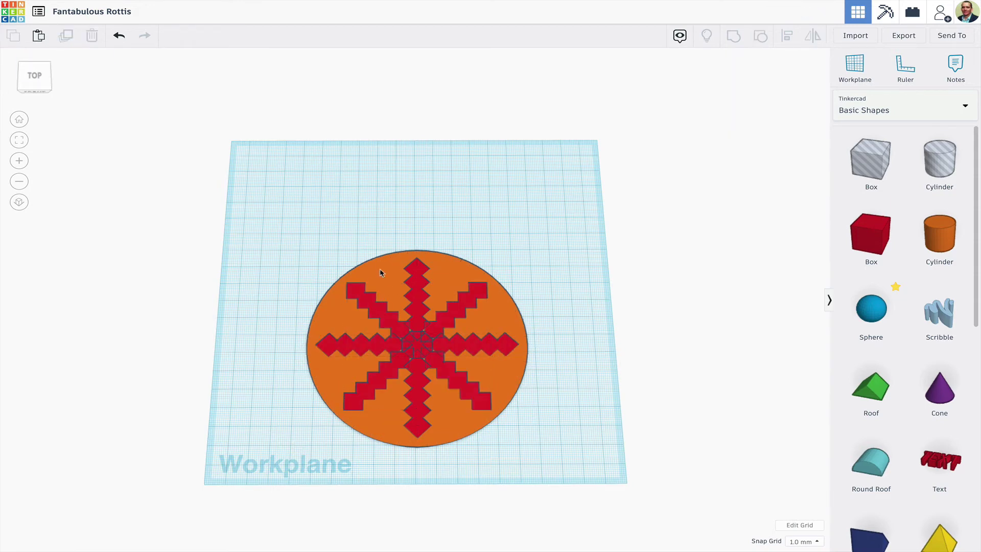
left_click_drag(381, 273, 501, 400)
left_click(734, 36)
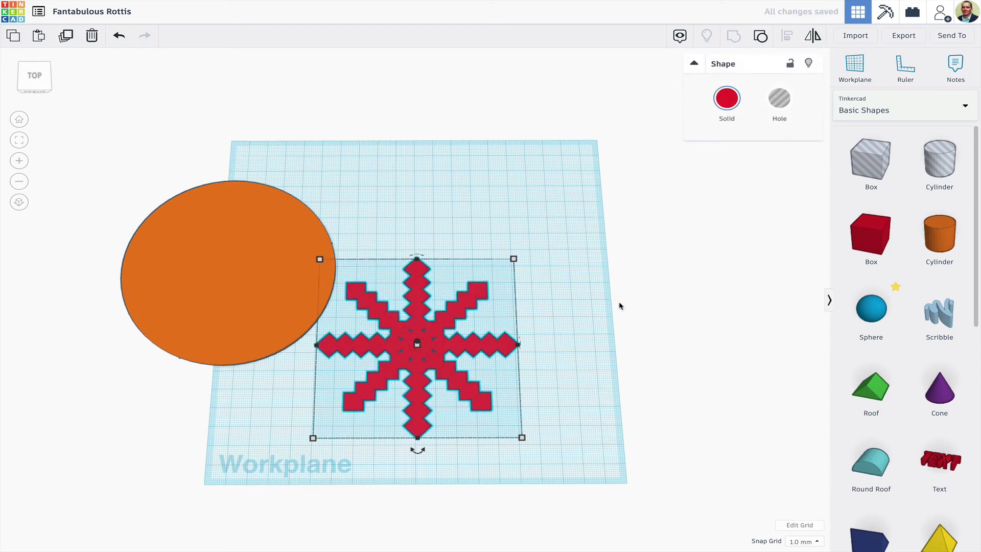
left_click_drag(202, 274, 397, 349)
left_click_drag(564, 297, 324, 369)
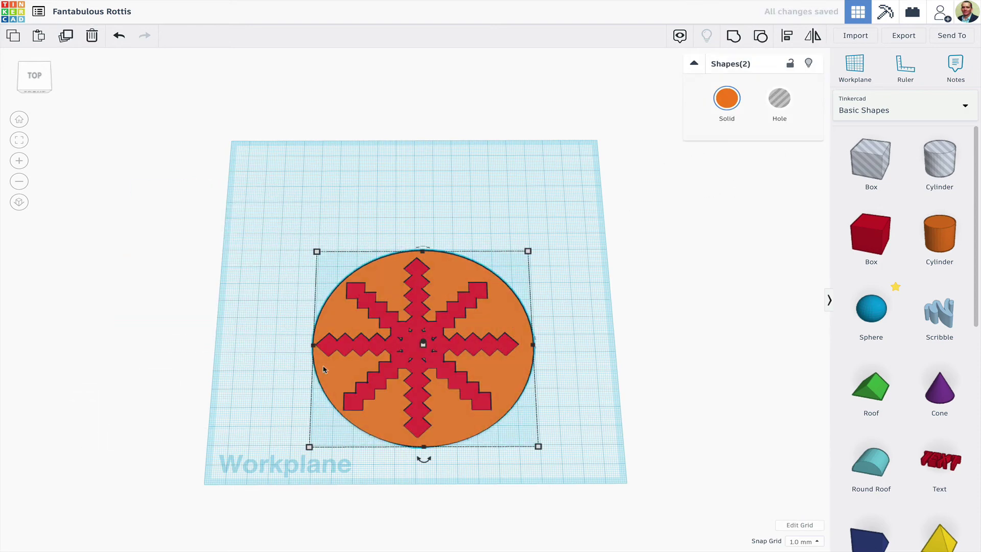
key("l")
left_click(423, 459)
left_click(591, 385)
right_click_drag(591, 385, 604, 350)
Add a new 64-sided cylinder to become the navy disc.
left_click_drag(940, 234, 587, 350)
right_click_drag(651, 350, 698, 300)
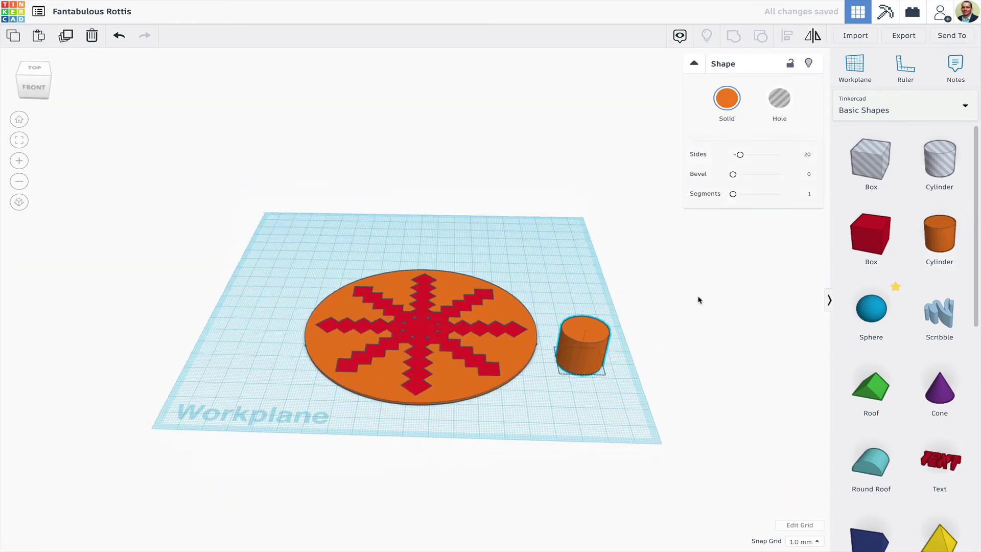
left_click_drag(740, 156, 801, 155)
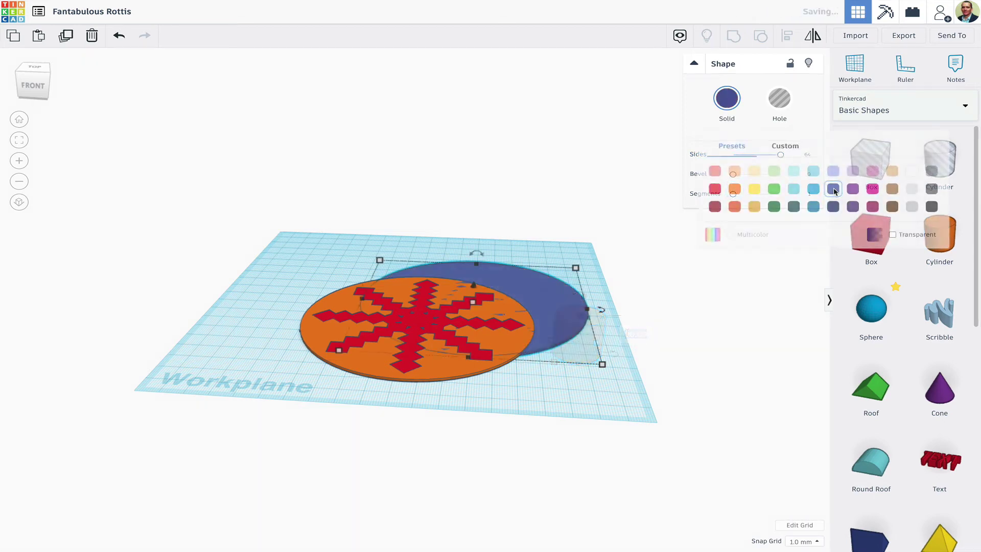
Make a taller cylinder into a hole over the navy disc and select both for the ring.
left_click(651, 335)
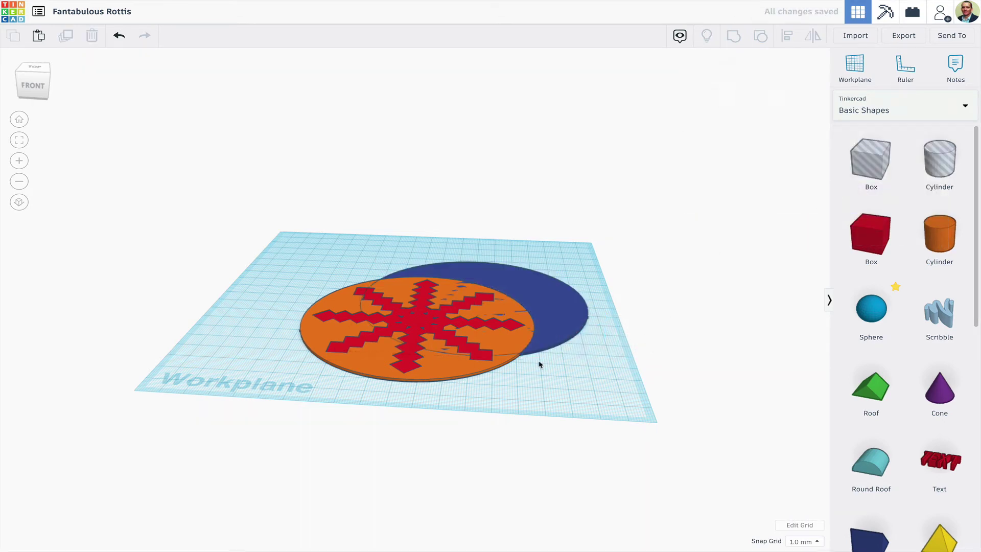
left_click(450, 370)
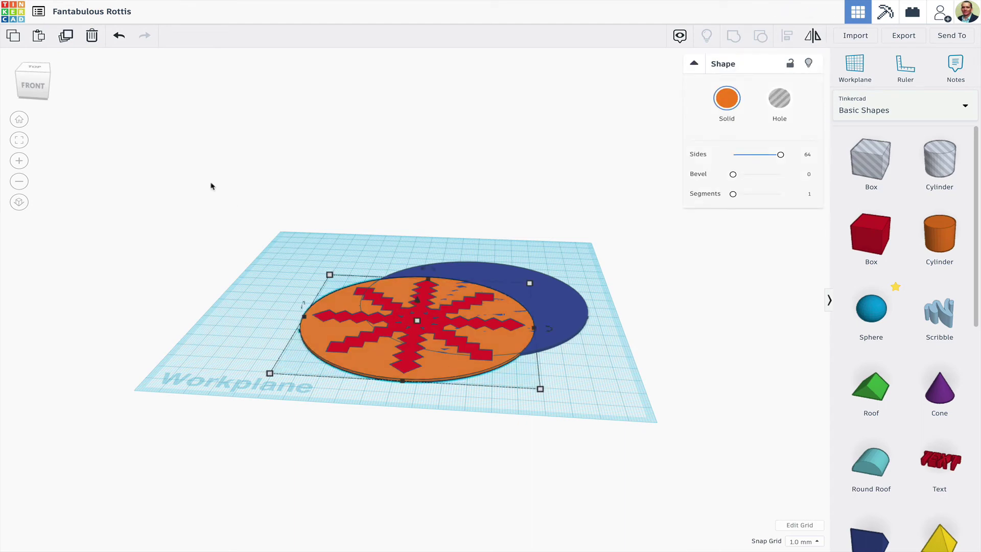
left_click_drag(417, 320, 417, 303)
left_click_drag(461, 348, 511, 330)
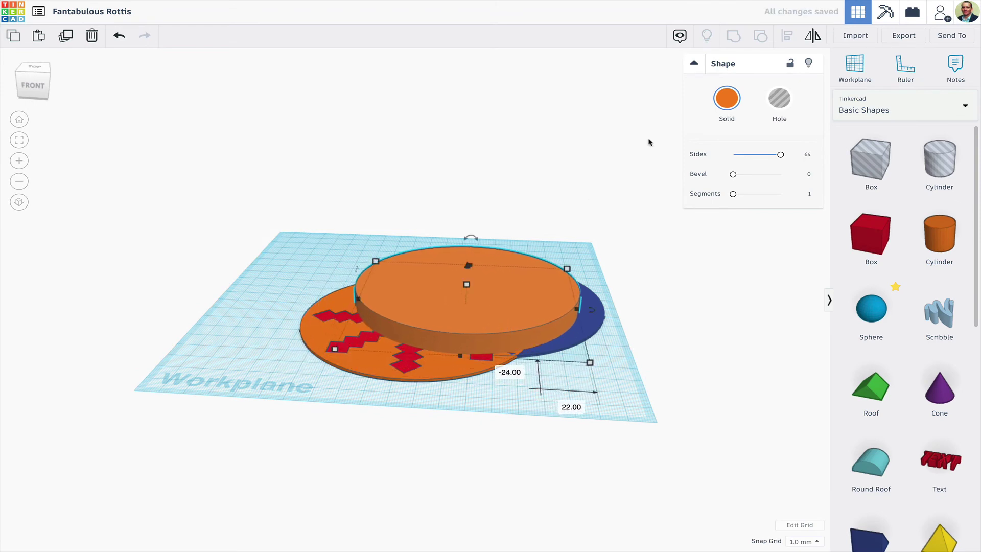
left_click(777, 104)
left_click(608, 257)
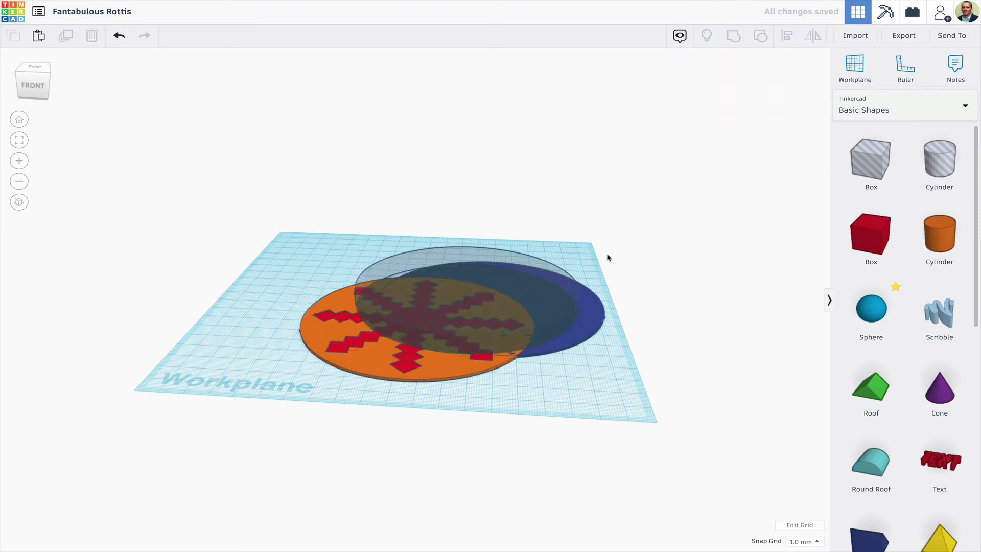
left_click_drag(551, 313, 551, 313)
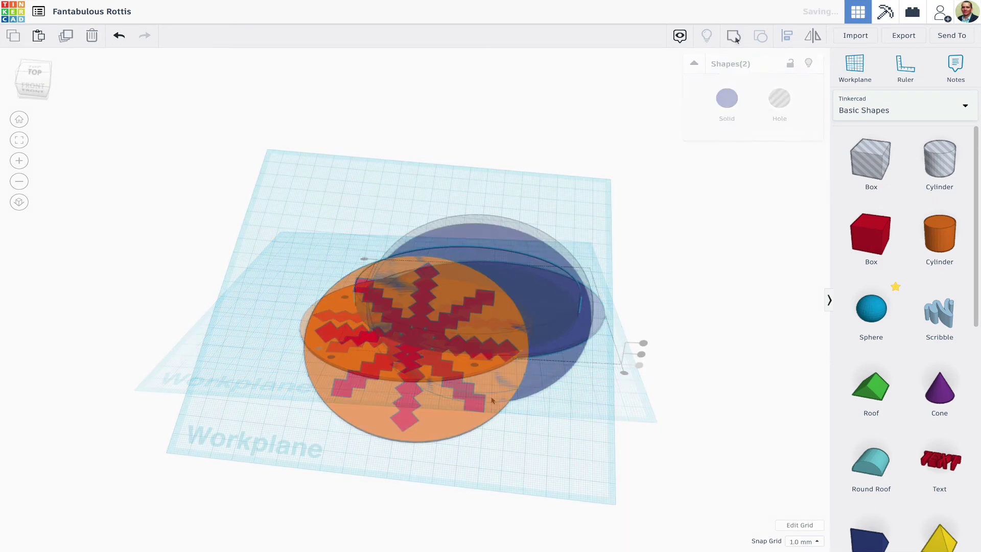
Select the ring, carpet and star together and align the ring sideways with the carpet.
left_click(662, 345)
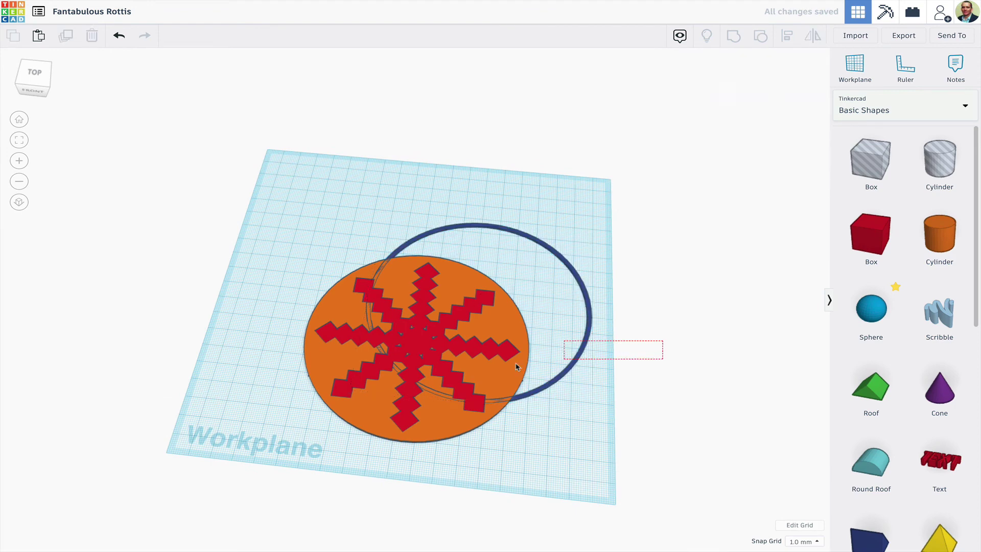
left_click_drag(516, 367, 270, 378)
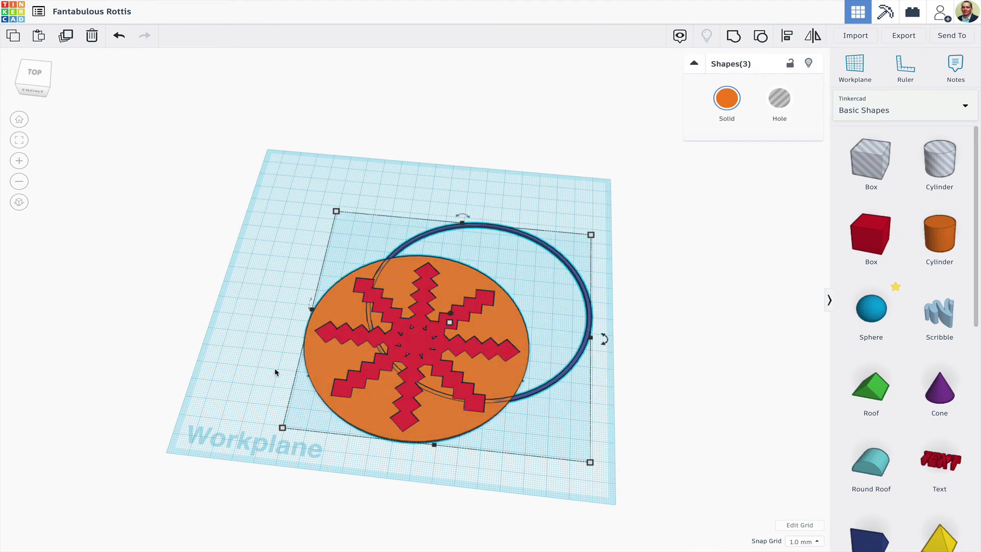
key("l")
left_click(298, 308)
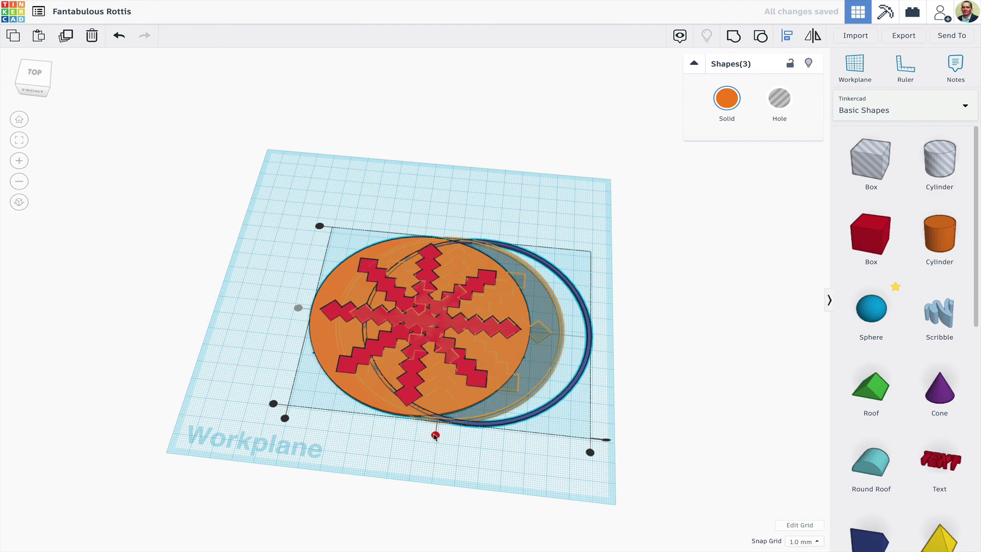
Centre the navy ring on the star carpet, then align the hollow box on the plate and group them.
left_click(435, 435)
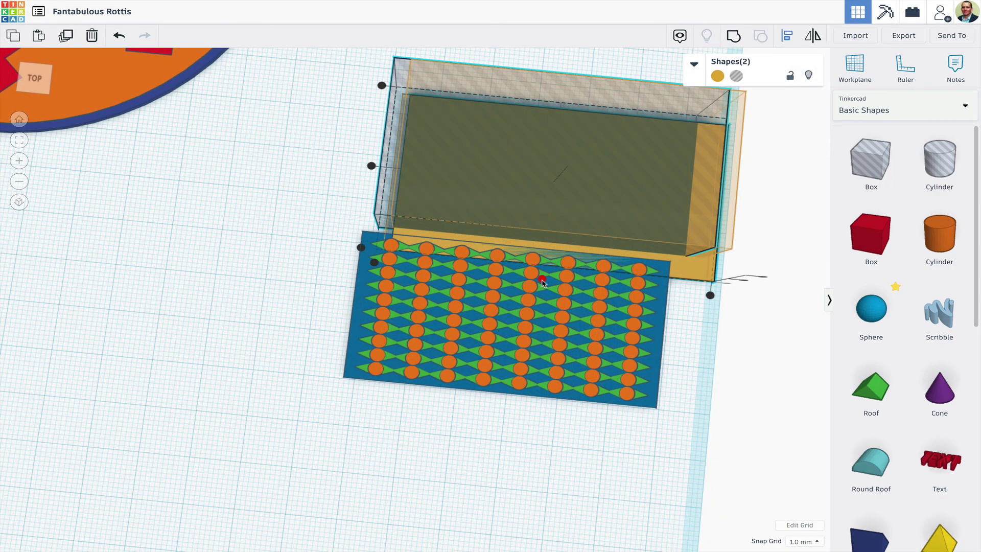
left_click(542, 278)
left_click(378, 167)
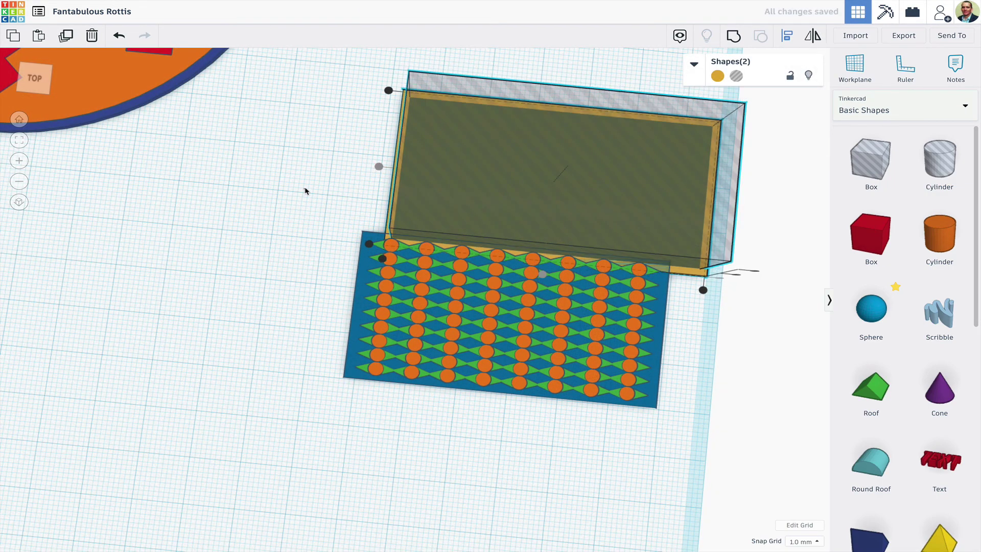
right_click_drag(309, 188, 350, 136)
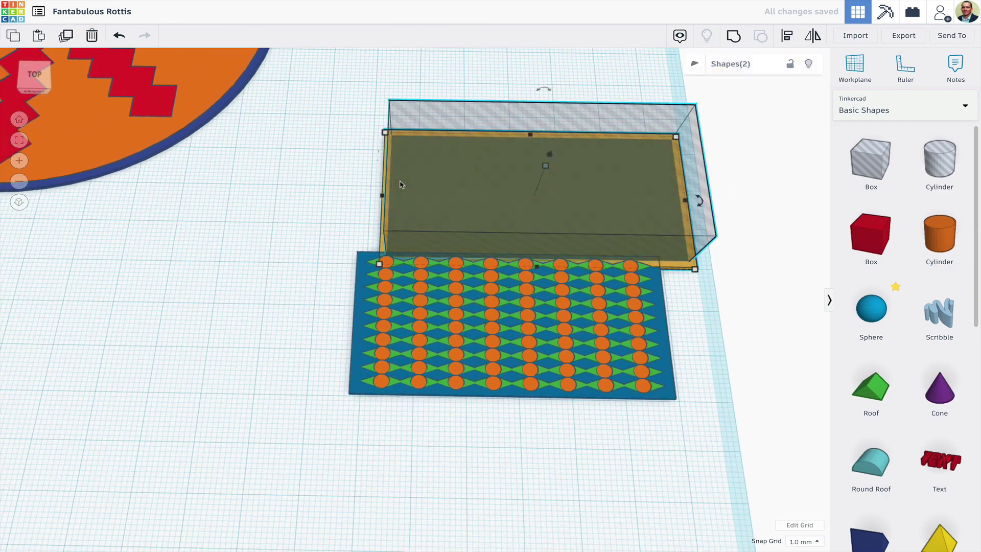
left_click(733, 39)
left_click(628, 388)
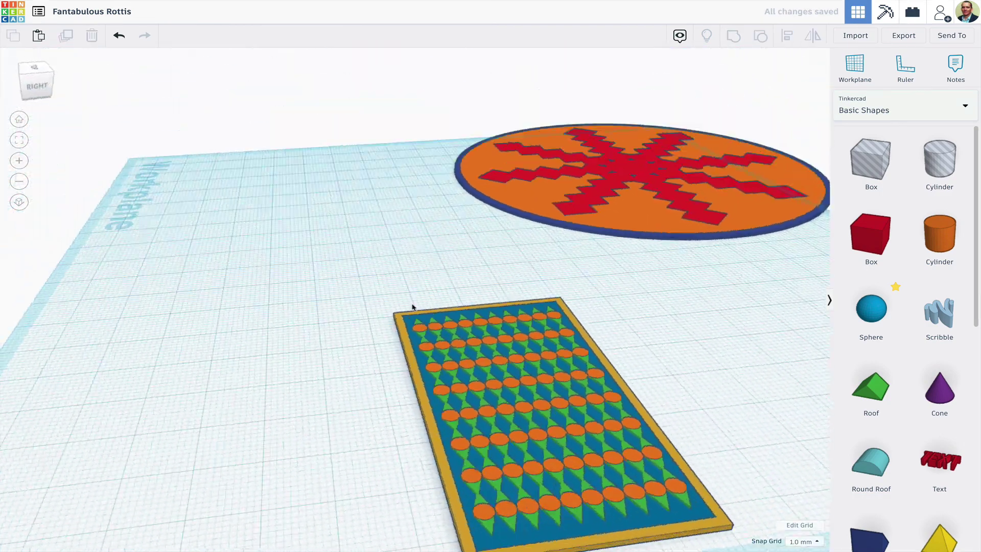